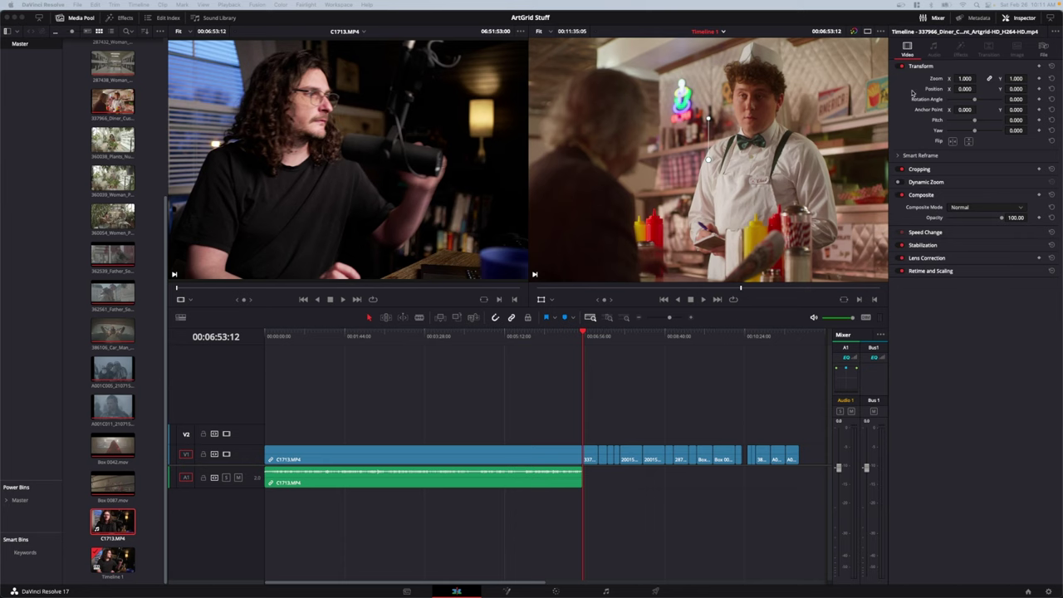
Refocus the Edit page timeline of diner clips in the ArtGrid Stuff project.
left_click(589, 422)
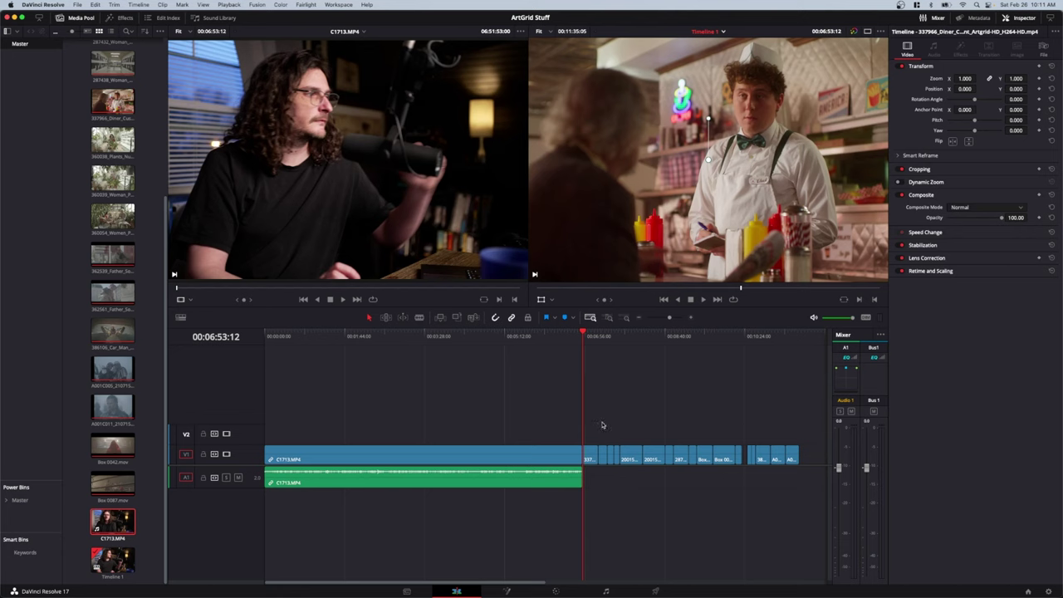
Confirm in Project Settings Color Management that the timeline color space is Rec.709 Gamma 2.4.
key("shift+9")
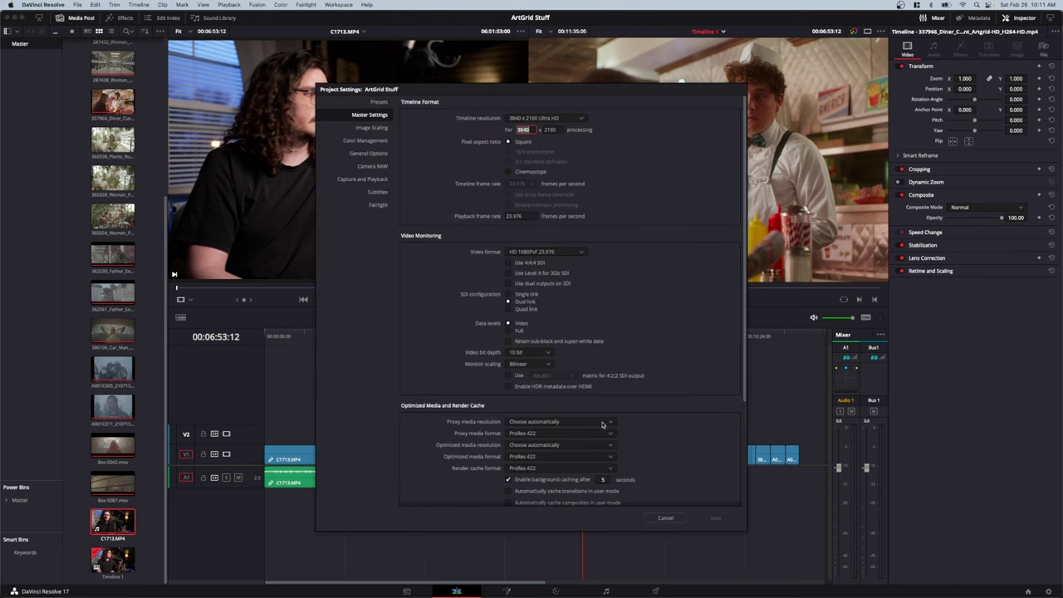
left_click(566, 194)
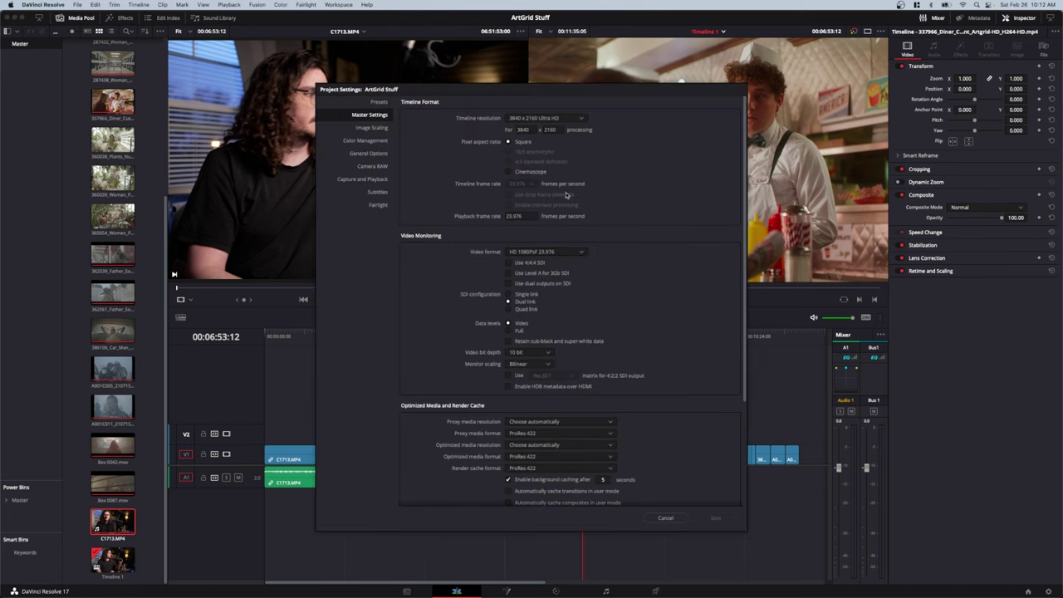
left_click(381, 140)
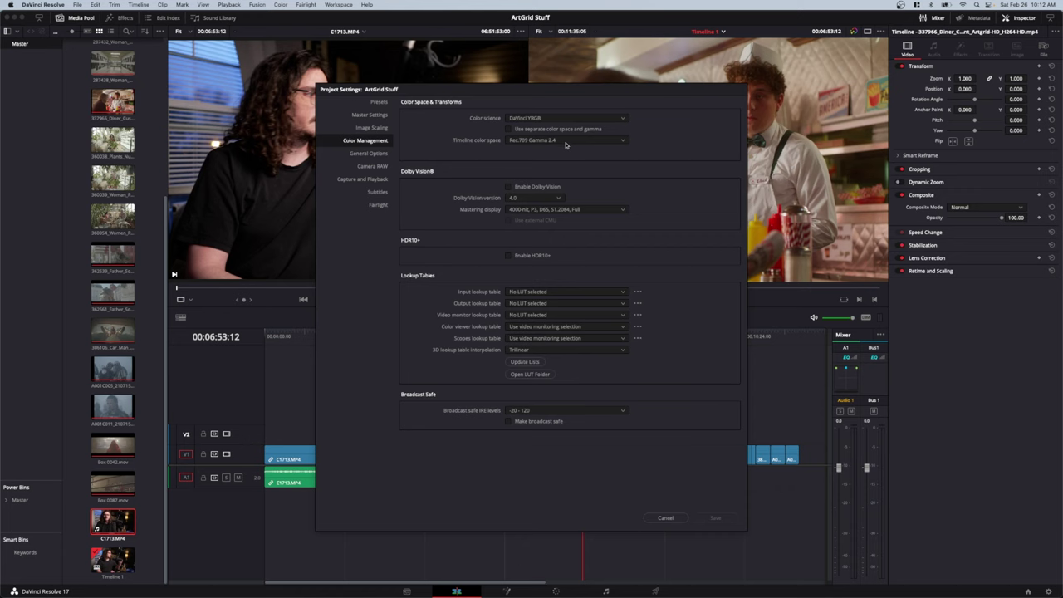
left_click(565, 141)
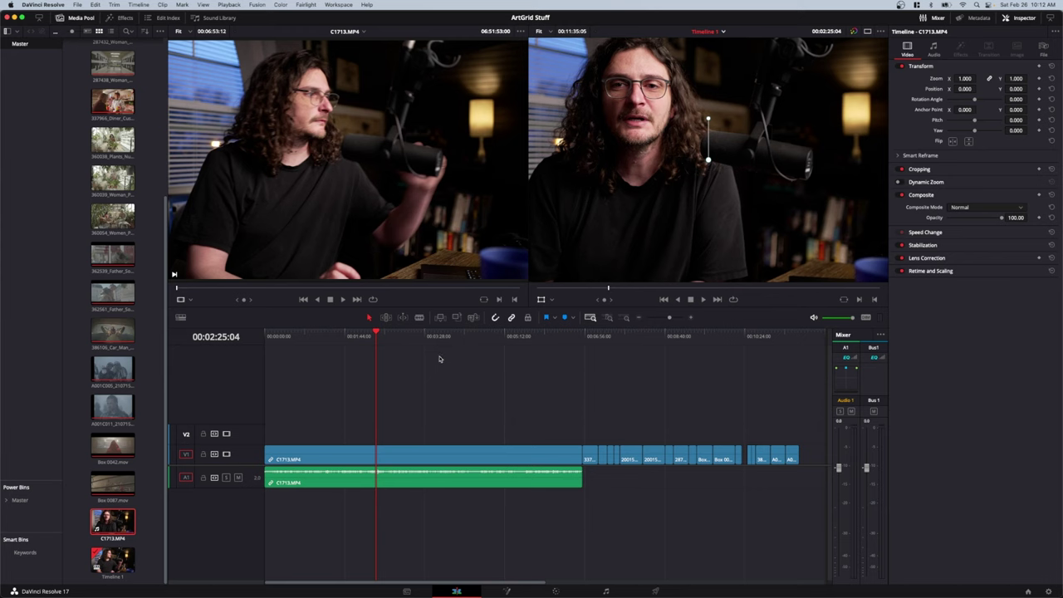
On the Color page, add three serial nodes after node 01 and move nodes 03–04 lower.
key("shift+6")
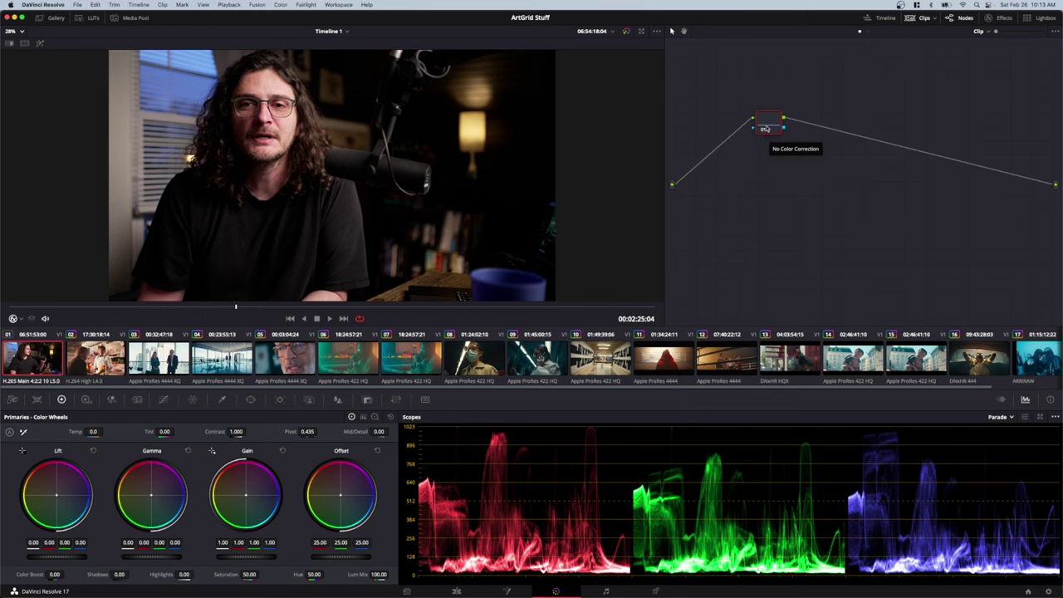
key("alt+s")
key("alt+s")
key("alt+s")
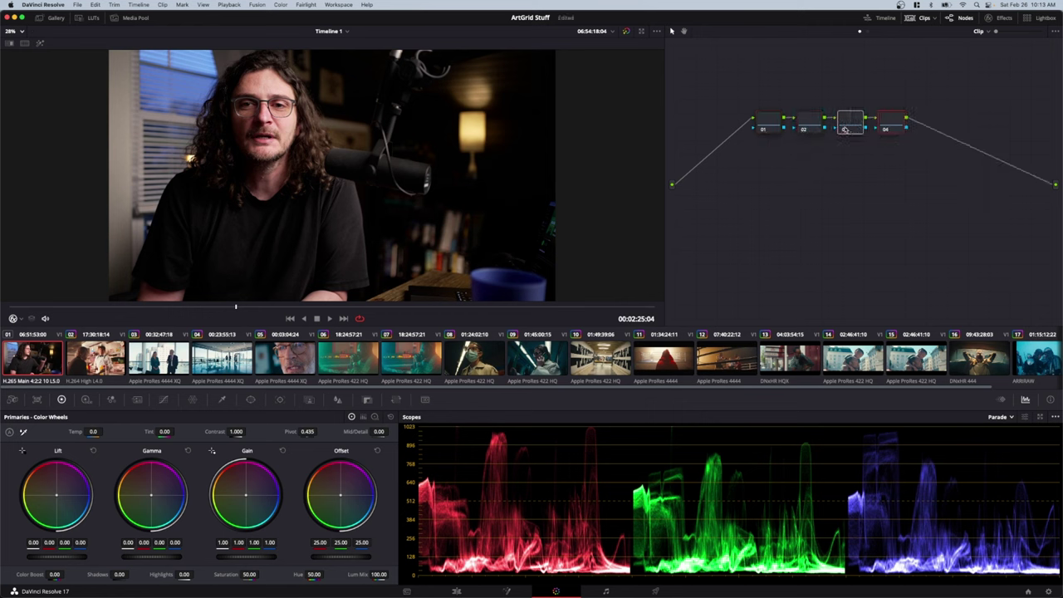
mouse_move(846, 122)
left_mouse_down()
mouse_move(783, 176)
mouse_move(753, 184)
left_mouse_up()
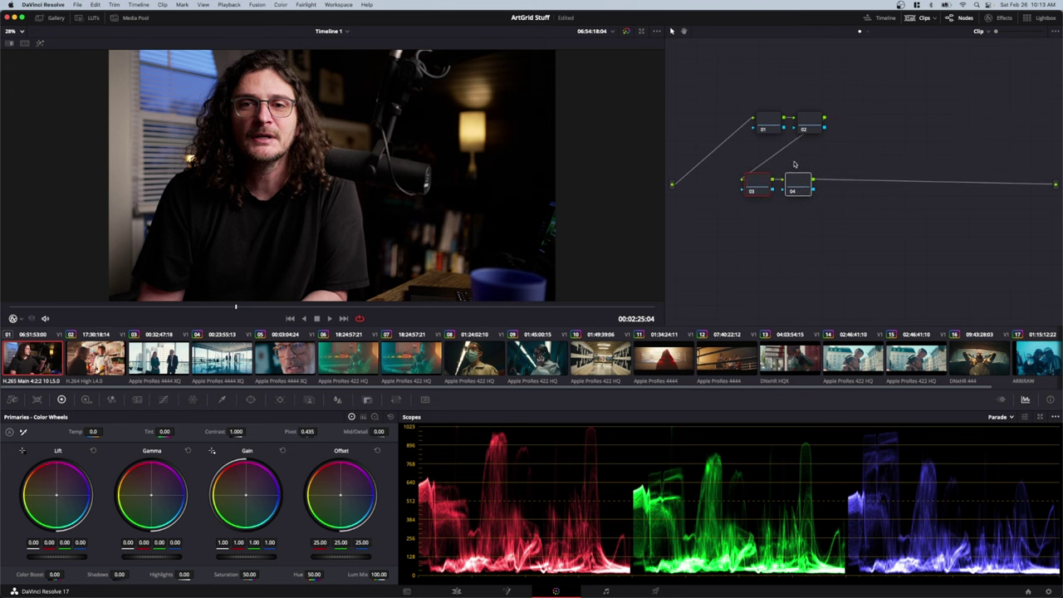
Label node 03 'CST' and node 04 'LUT', then select the CST node.
right_click(758, 186)
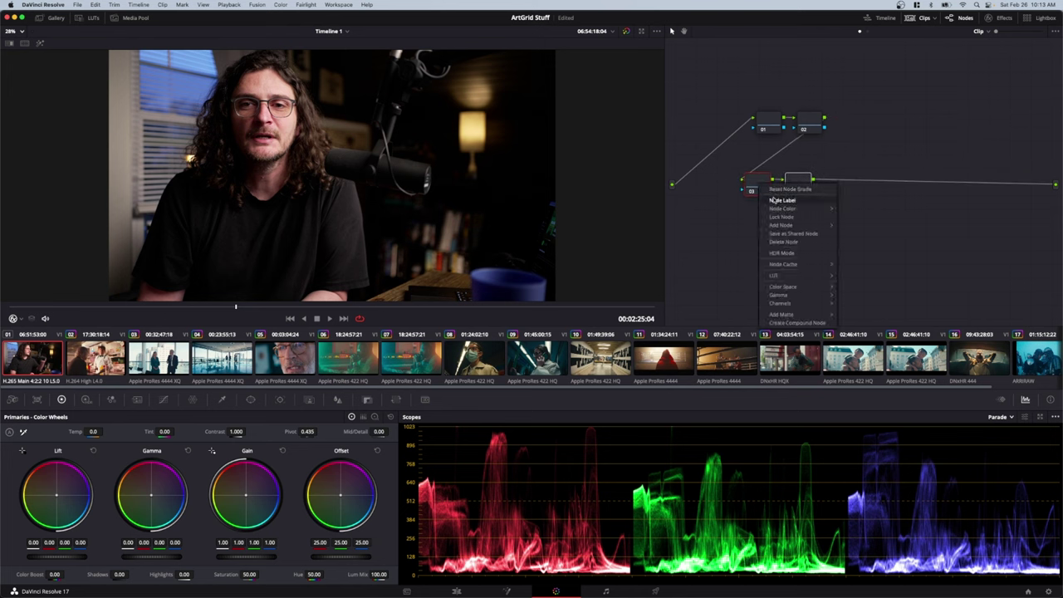
left_click(775, 202)
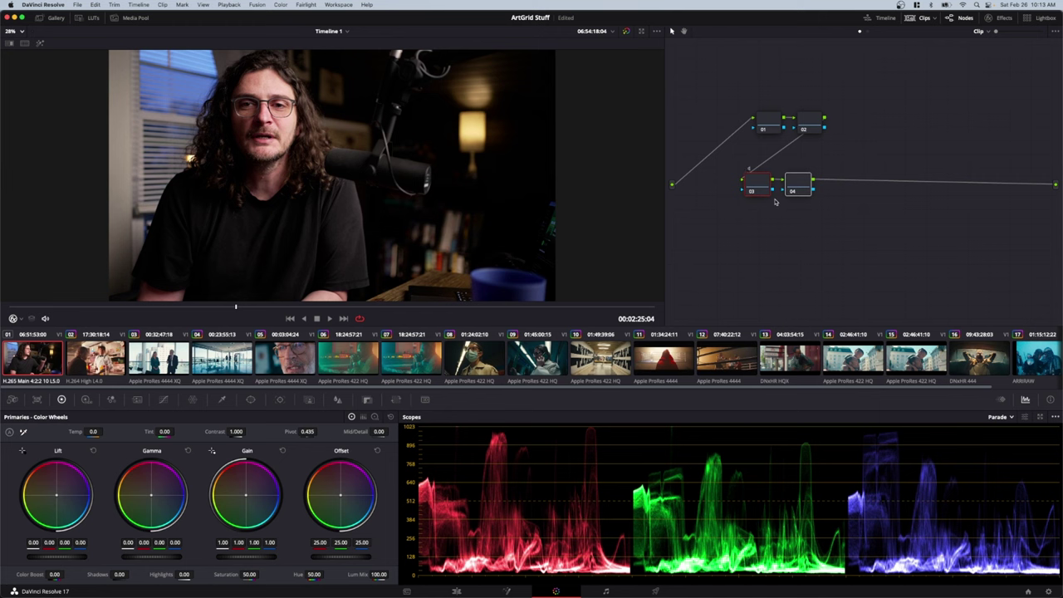
type("CST")
left_click(797, 184)
right_click(804, 182)
key("Escape")
left_click(816, 124)
left_click(776, 124)
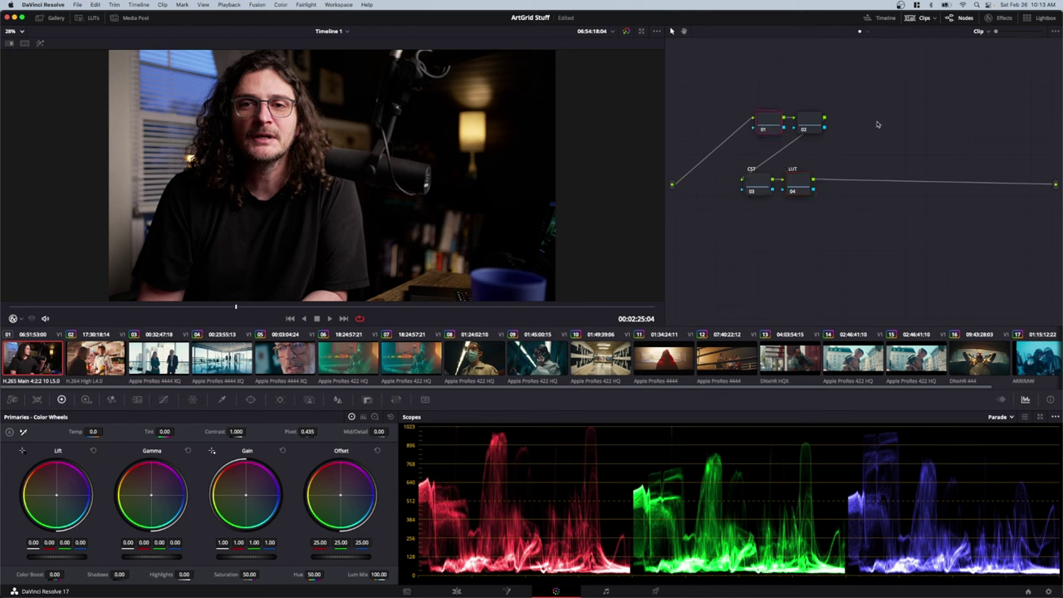
left_click(815, 124)
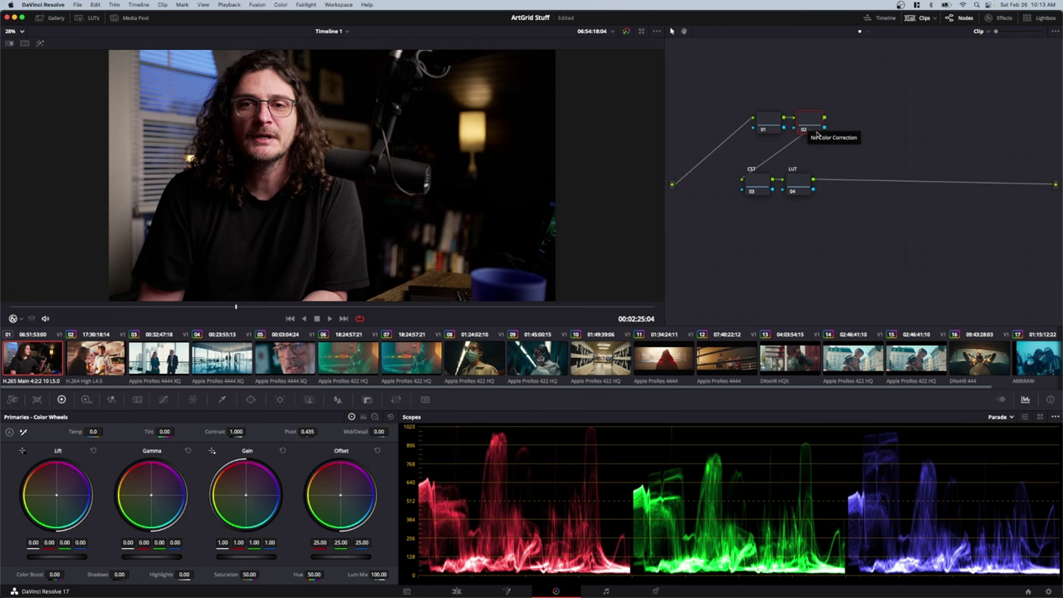
left_click(757, 182)
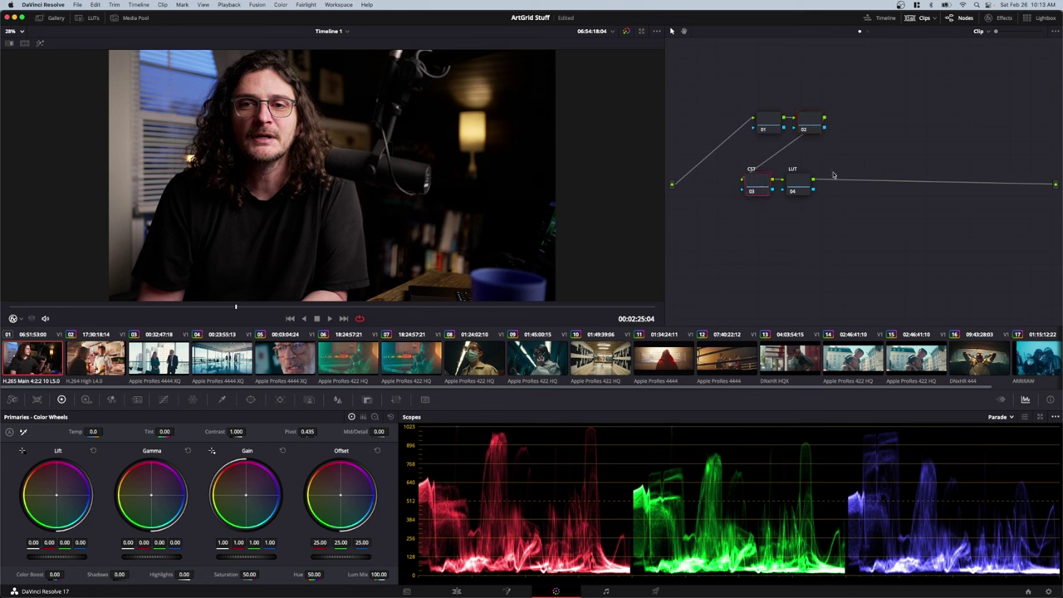
Add a Color Space Transform to the CST node with Output Gamma Cineon Film Log.
left_click(1001, 20)
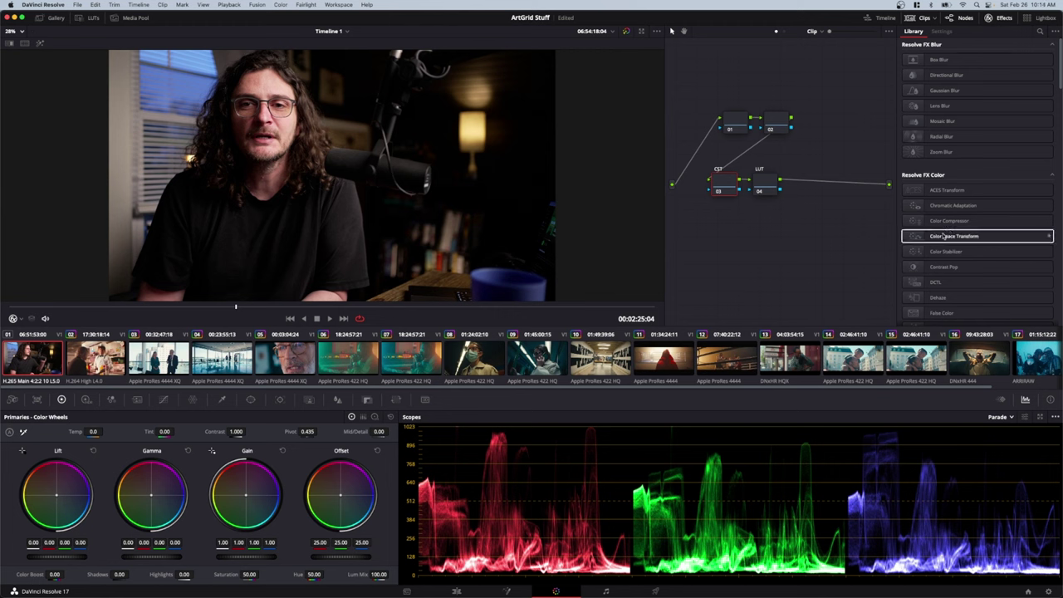
left_click_drag(943, 237, 725, 190)
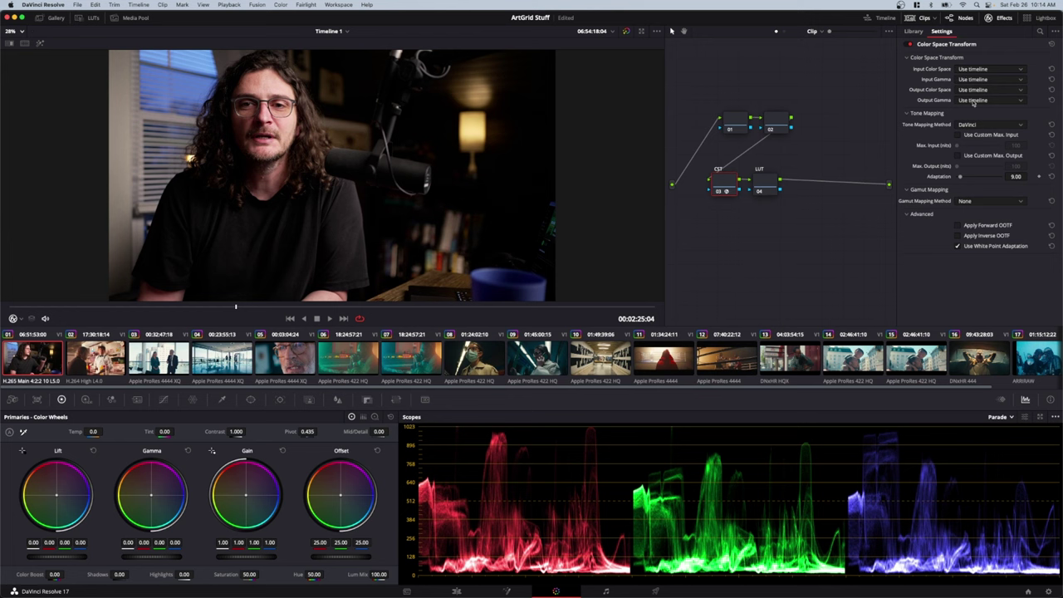
left_click(972, 101)
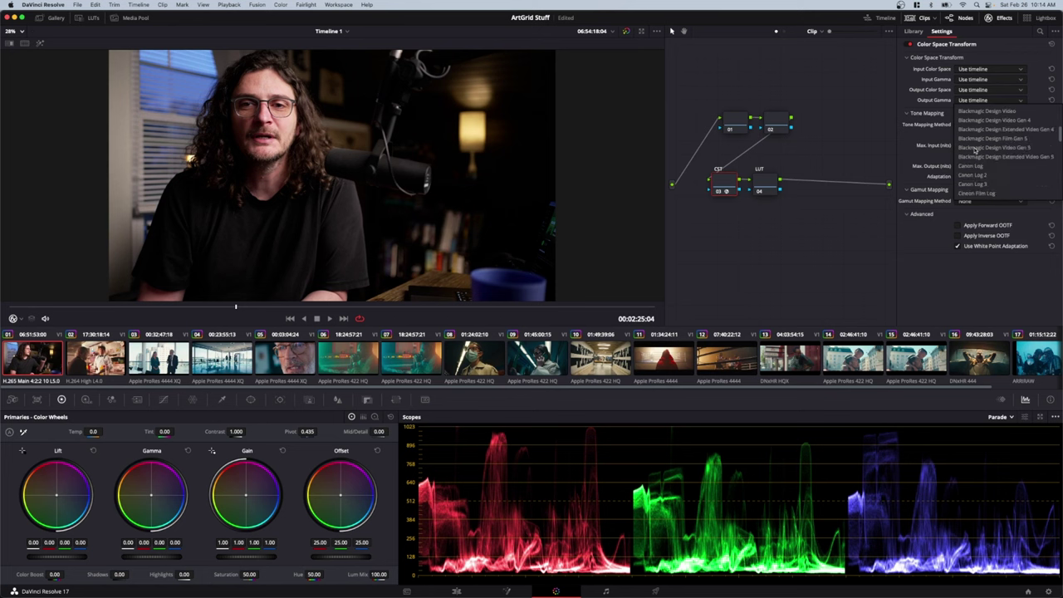
scroll(984, 166, "down", 3)
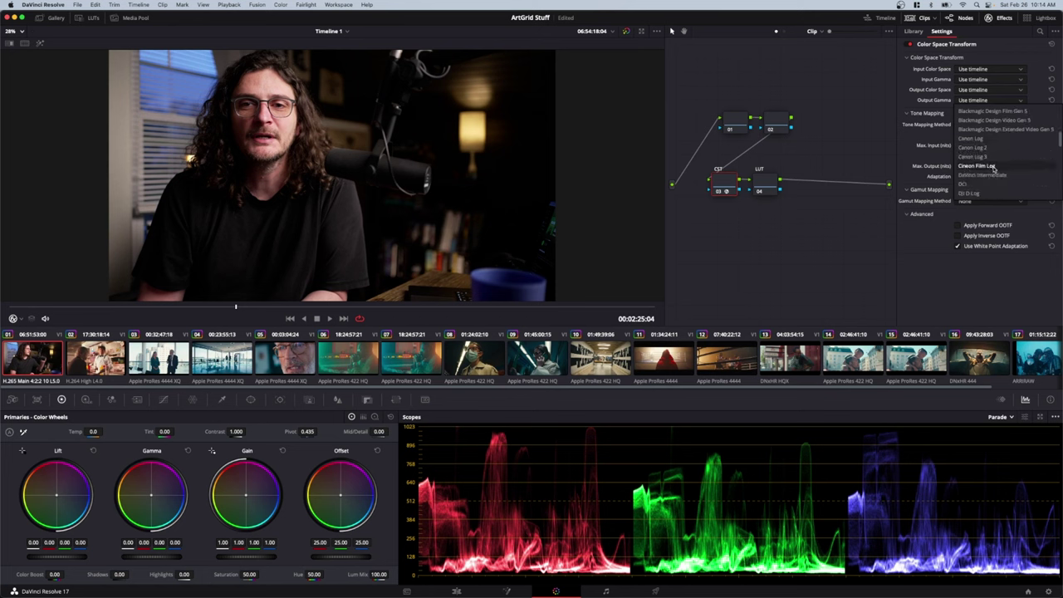
left_click(980, 166)
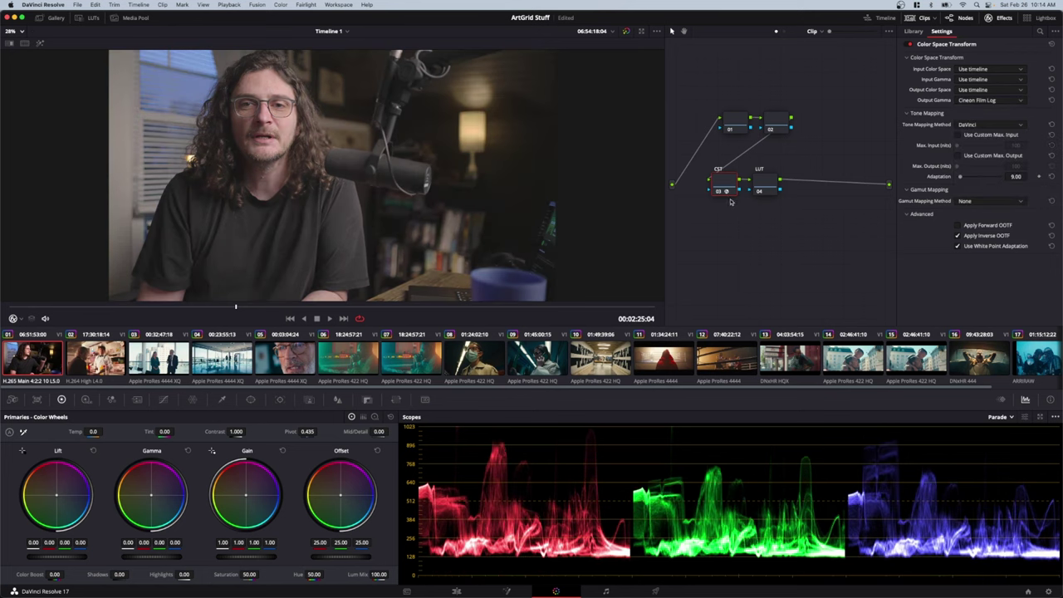
left_click(767, 179)
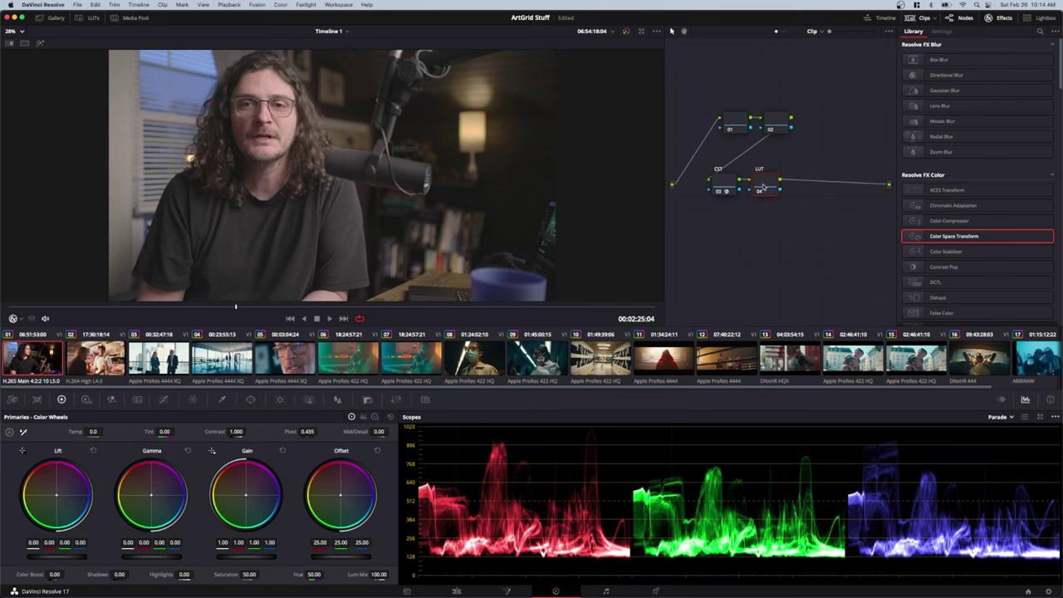
Preview the Film Looks LUTs and apply Rec709 Kodak 2383 D60 to node 04.
left_click(92, 18)
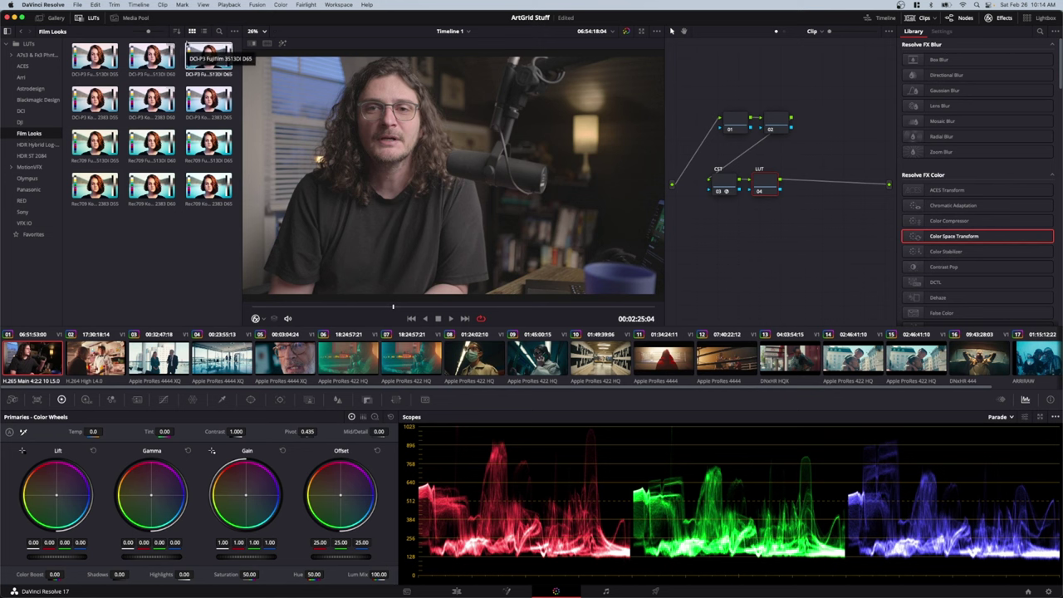
left_click(204, 31)
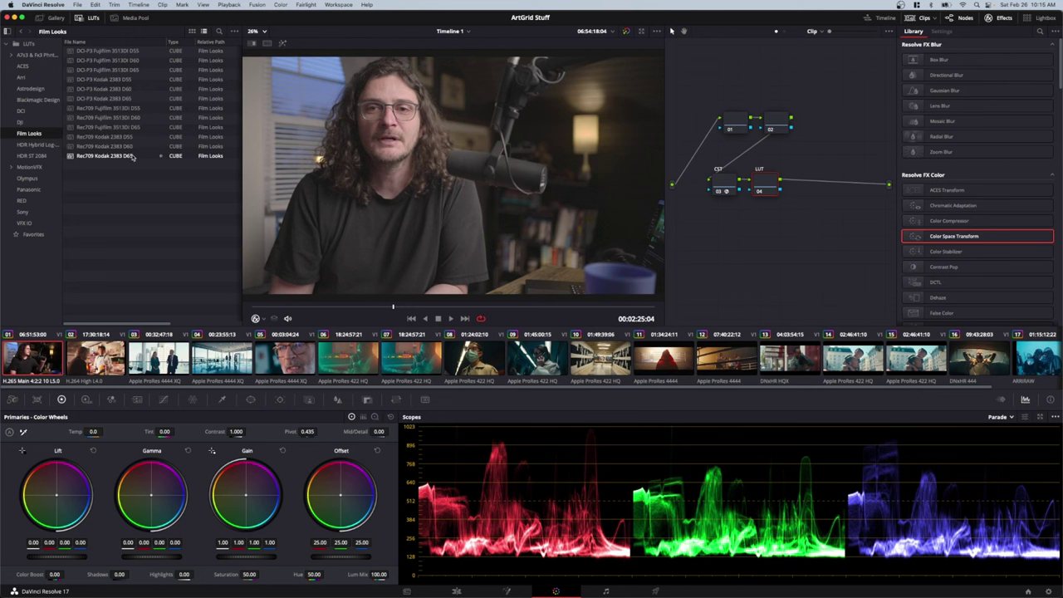
left_click(191, 31)
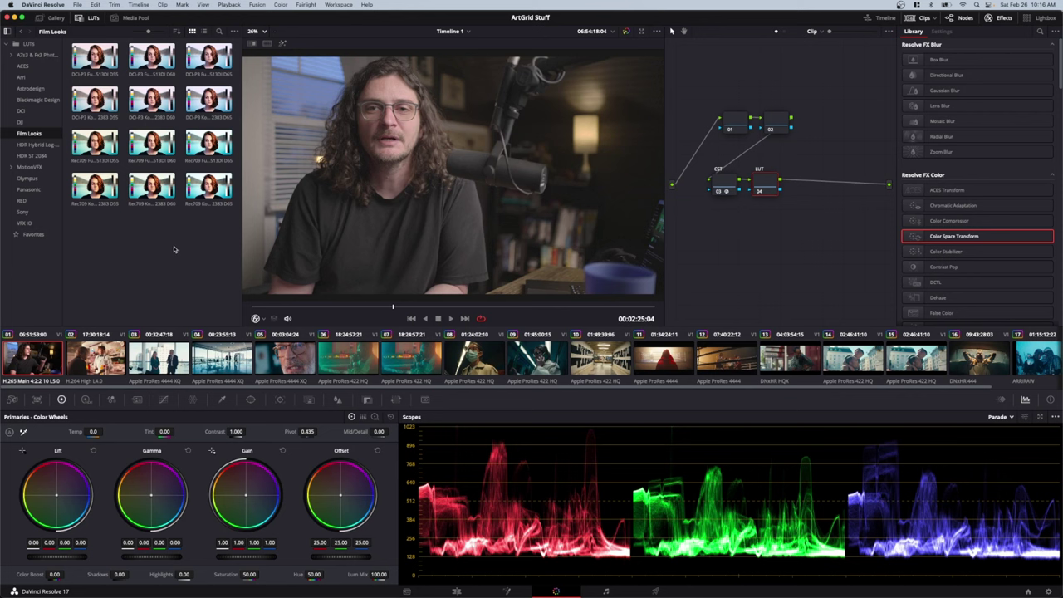
left_click(154, 149)
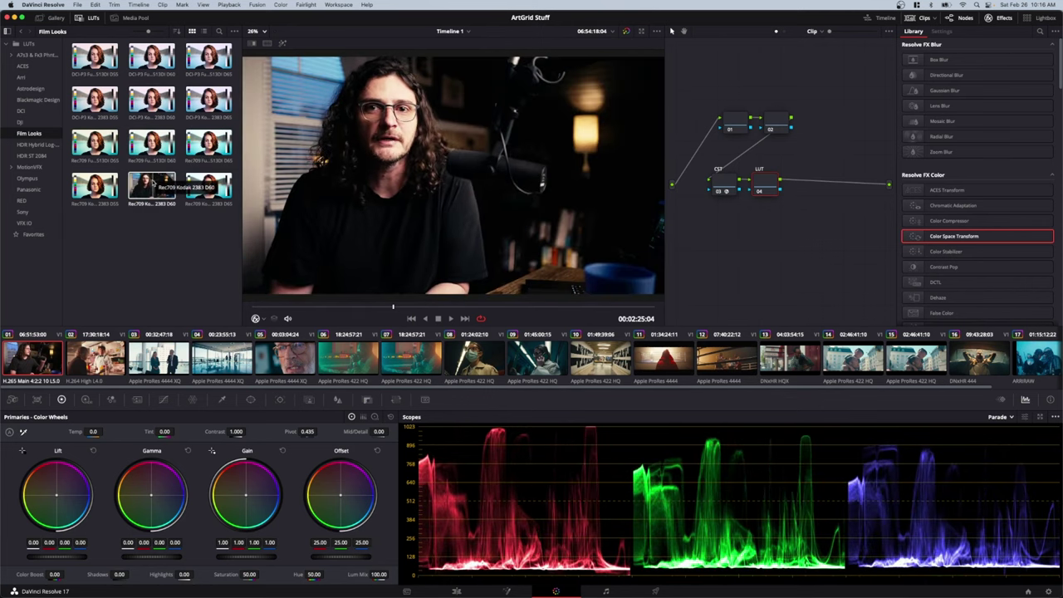
double_click(150, 181)
Close the LUT browser, hide the clip strip, and jump to a later frame.
left_click(89, 17)
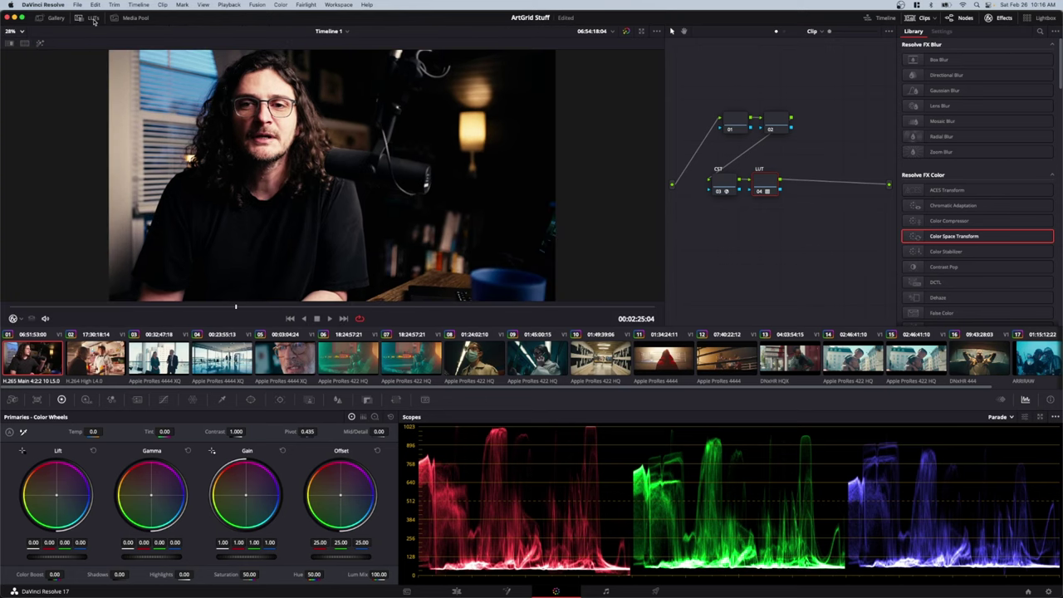
left_click(922, 19)
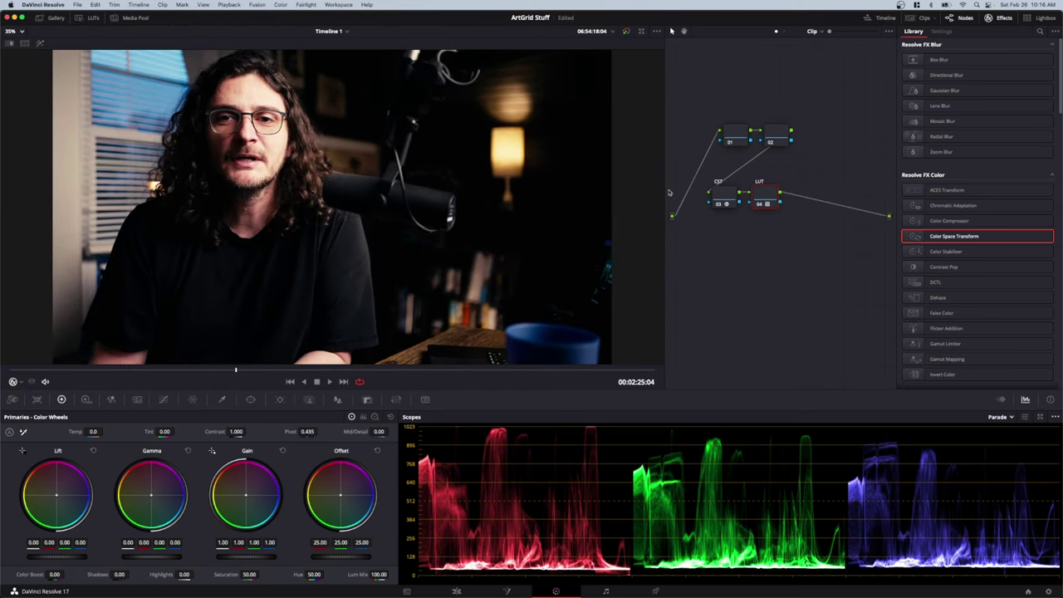
left_click(269, 370)
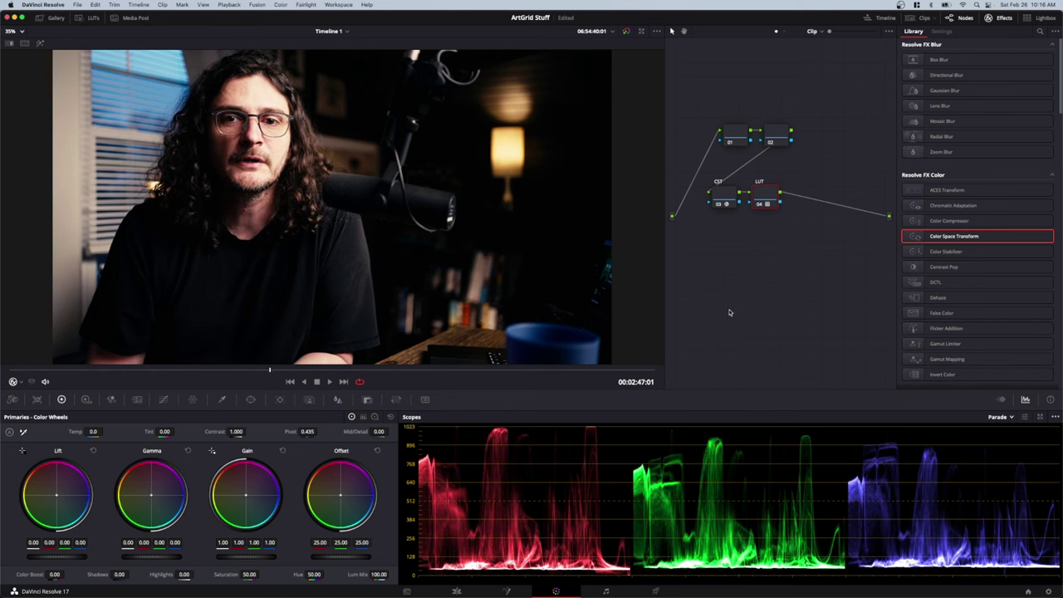
Reset the CST node's output gamma to the timeline setting and select node 02.
left_click(724, 196)
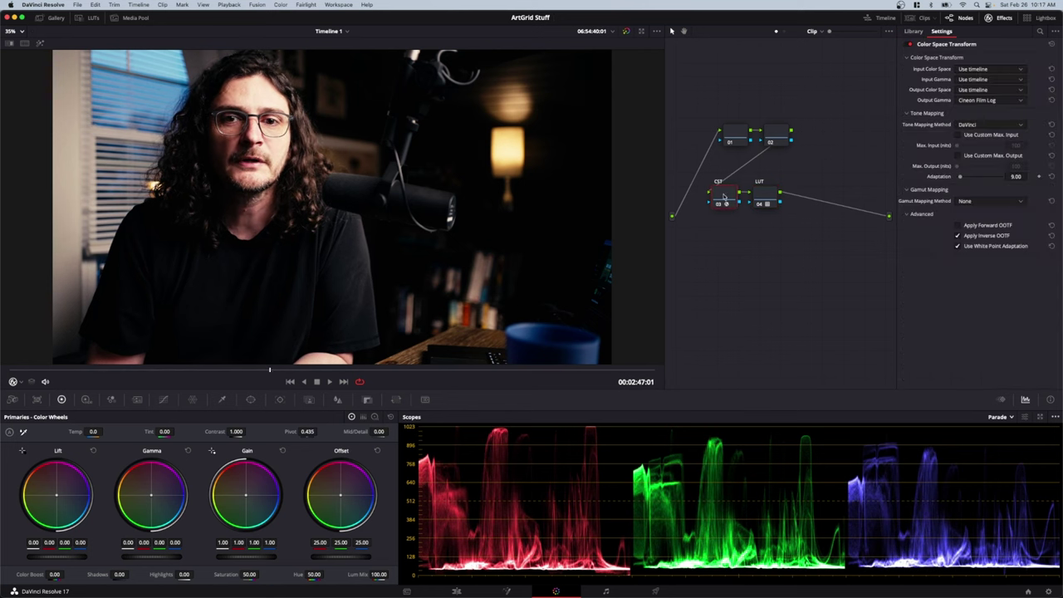
left_click(990, 101)
scroll(987, 125, "up", 5)
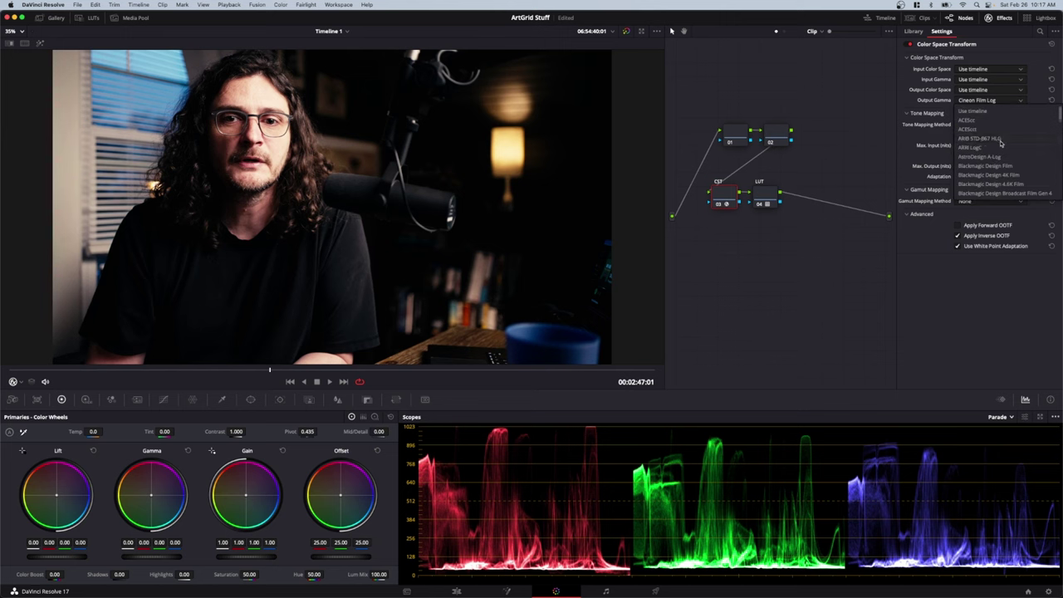
left_click(980, 111)
scroll(855, 257, "up", 1)
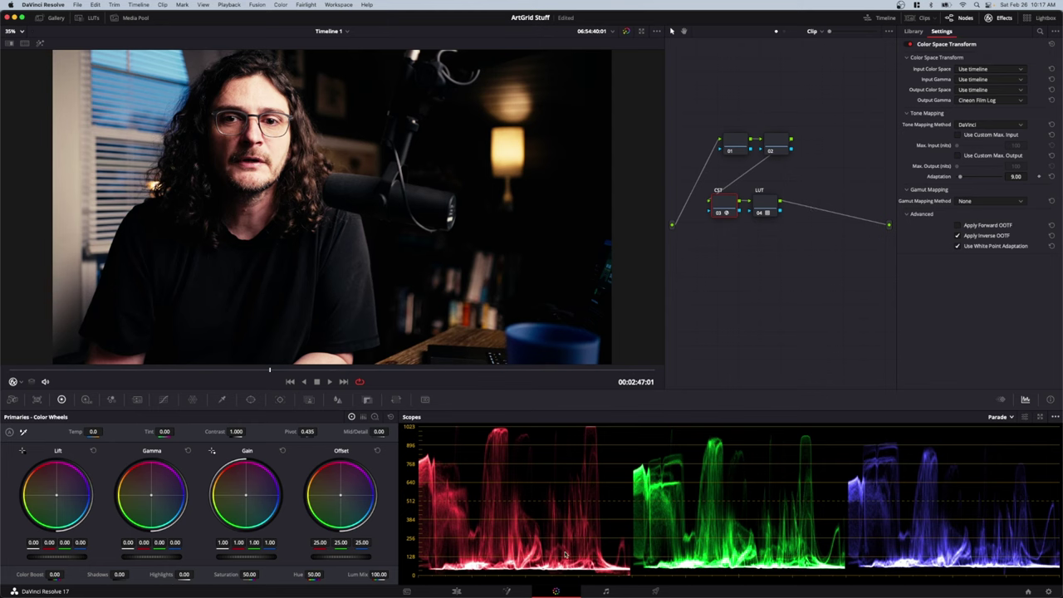
left_click(779, 152)
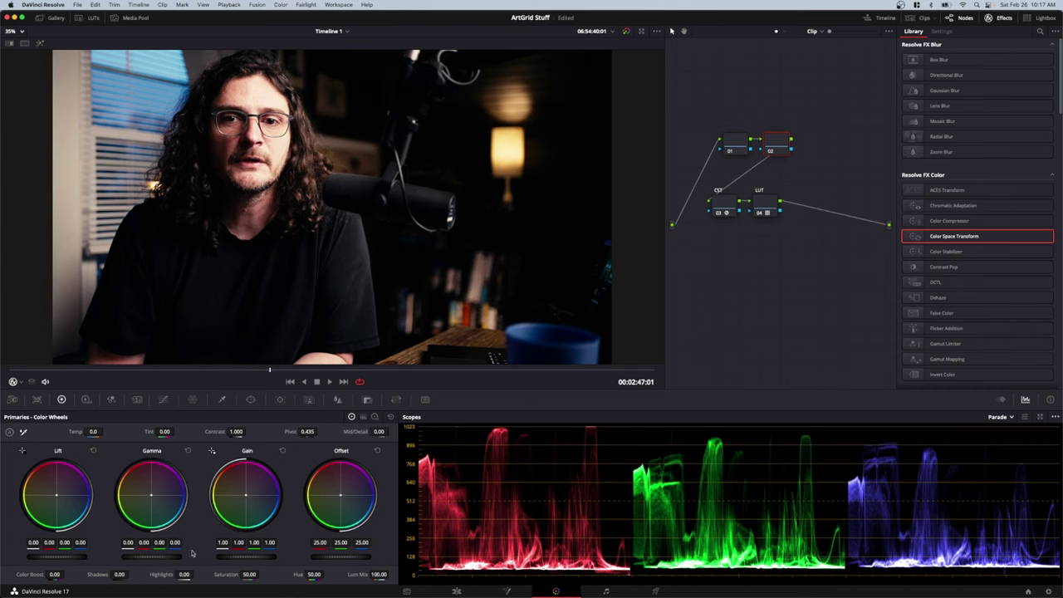
On node 02, set the Lift master to 0.02, Gain to 0.91 and Gamma to -0.01.
left_click_drag(51, 558, 62, 558)
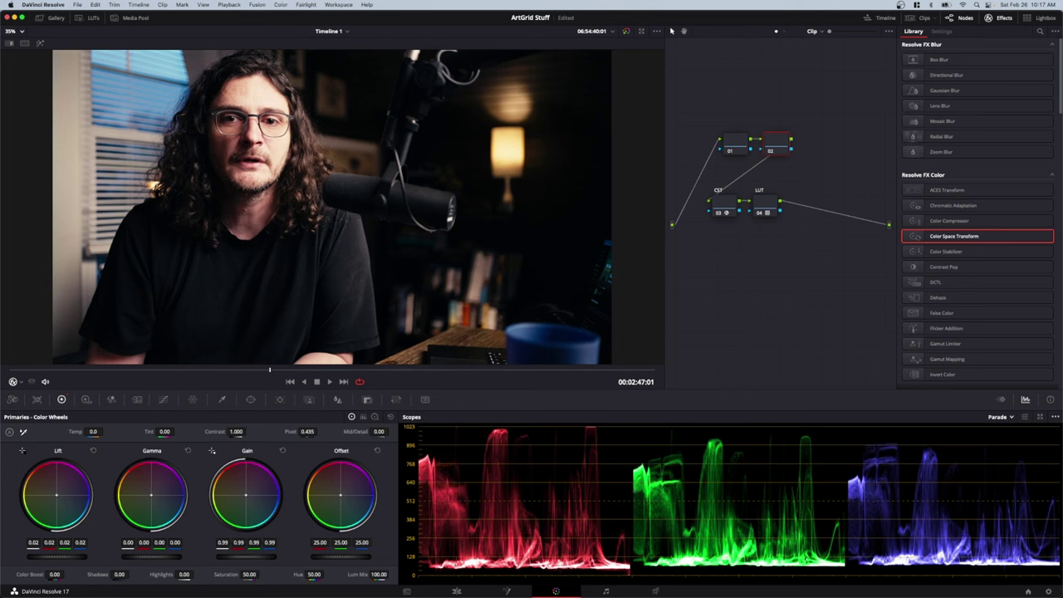
left_click_drag(246, 557, 241, 557)
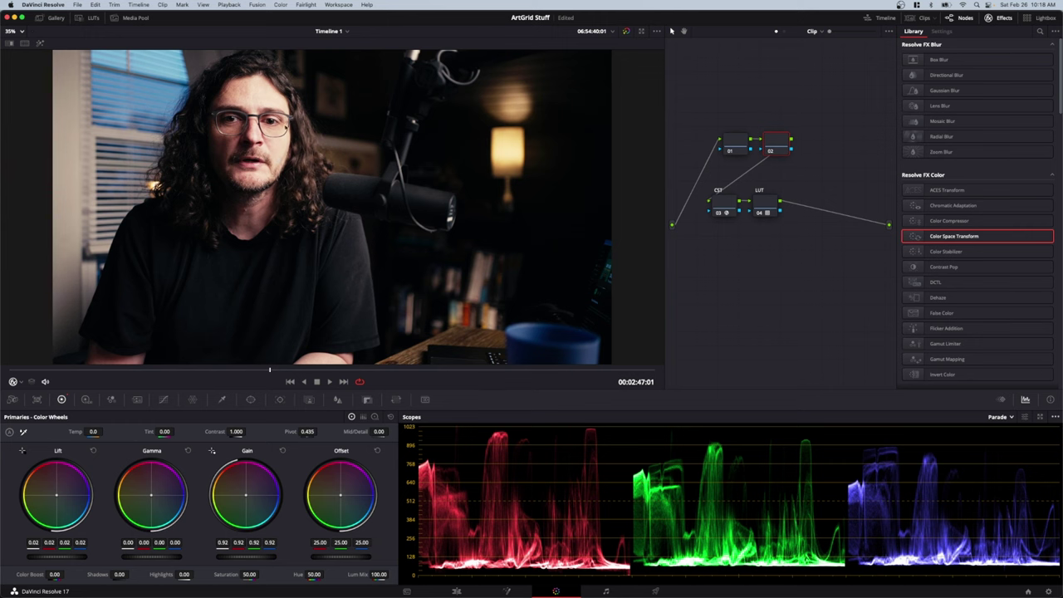
scroll(280, 123, "up", 5)
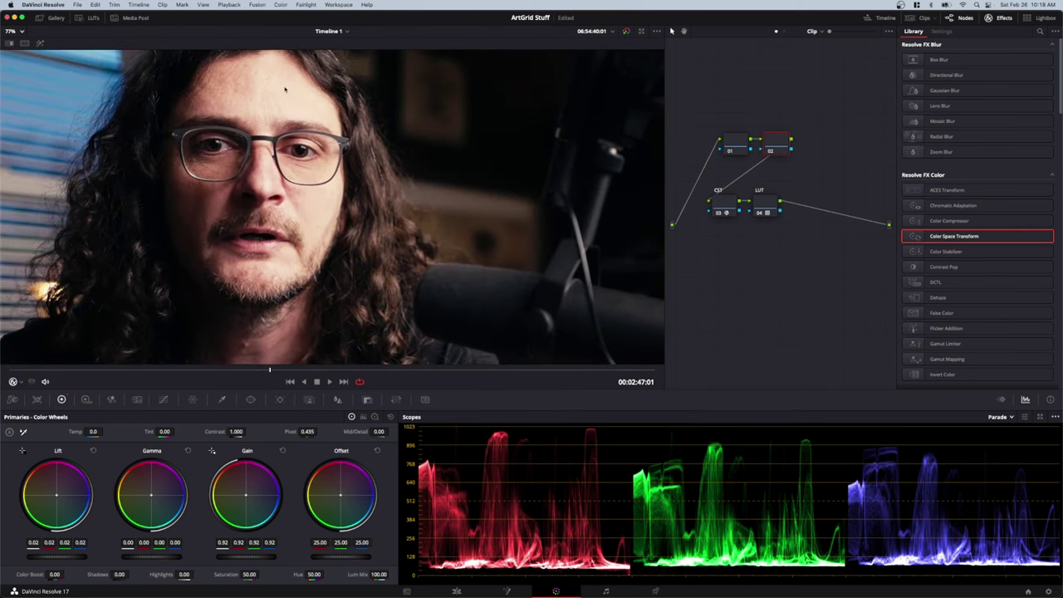
left_click_drag(272, 559, 266, 559)
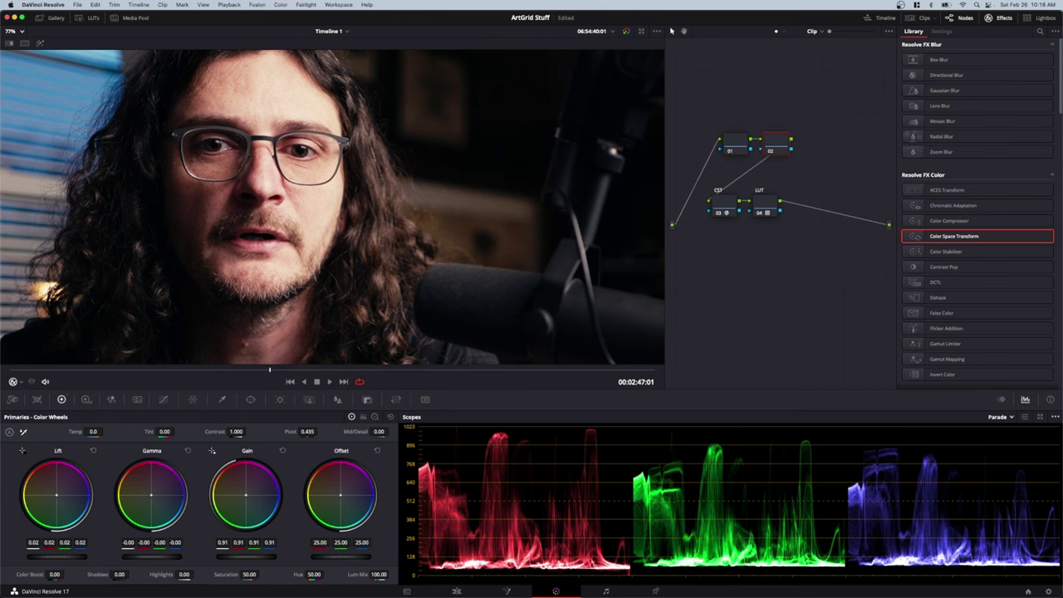
left_click_drag(154, 556, 149, 556)
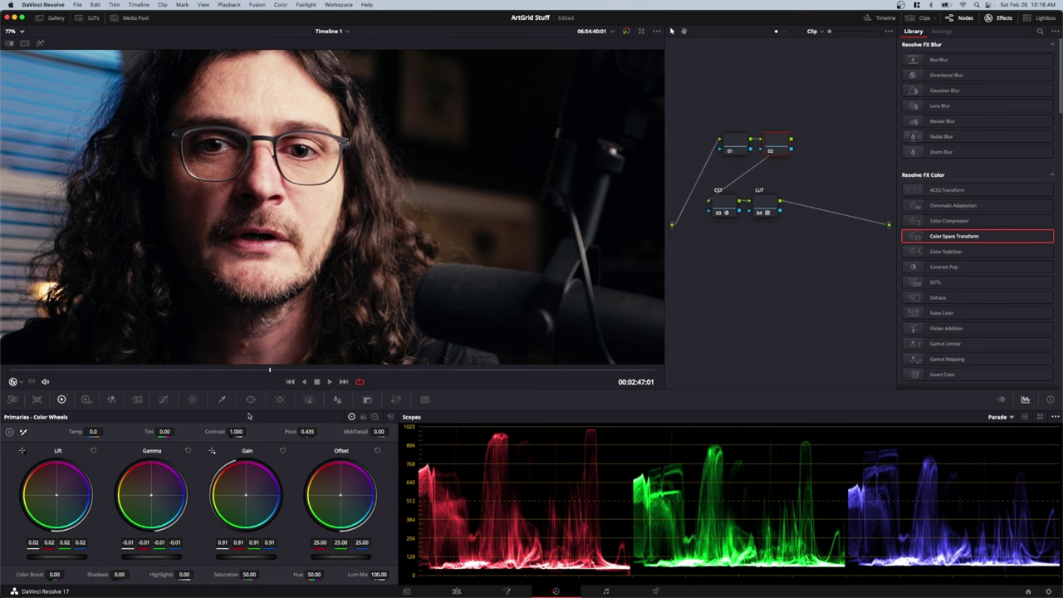
left_click(164, 399)
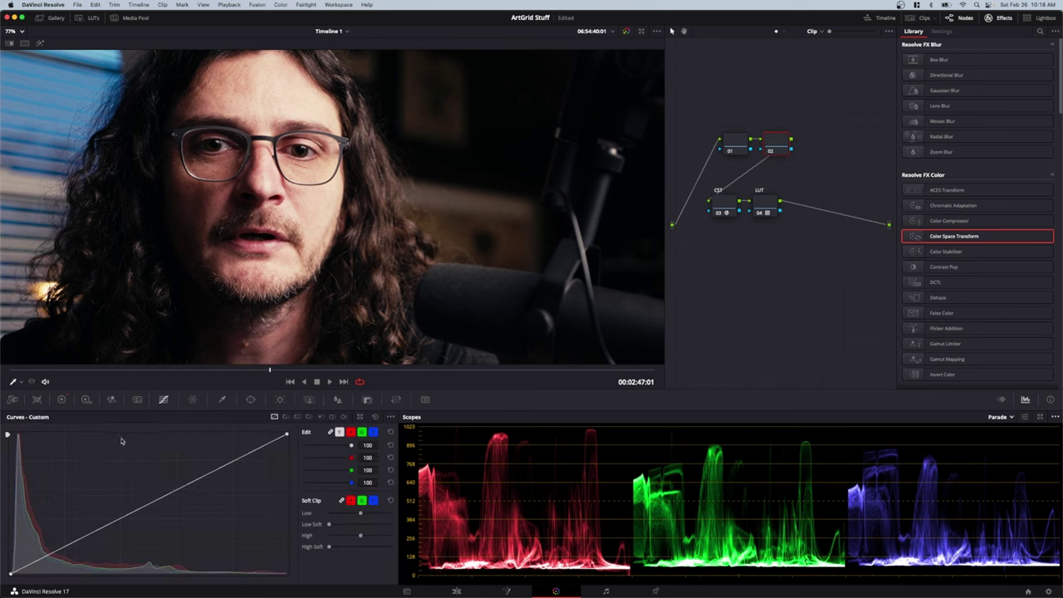
left_click(770, 152)
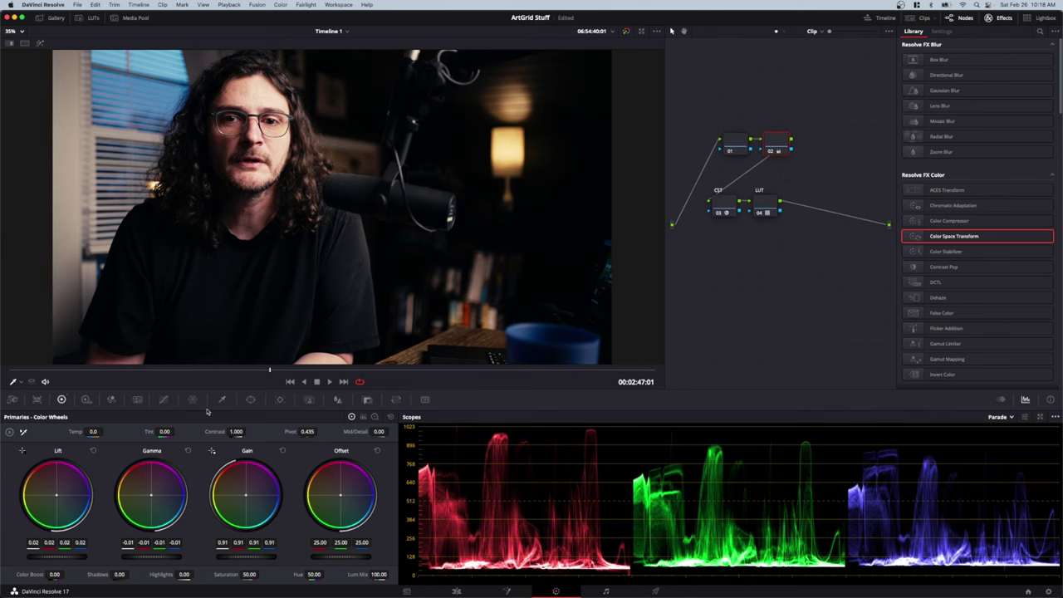
Show the custom curves and switch the scope from Parade to Vectorscope.
left_click(164, 399)
left_click(1003, 417)
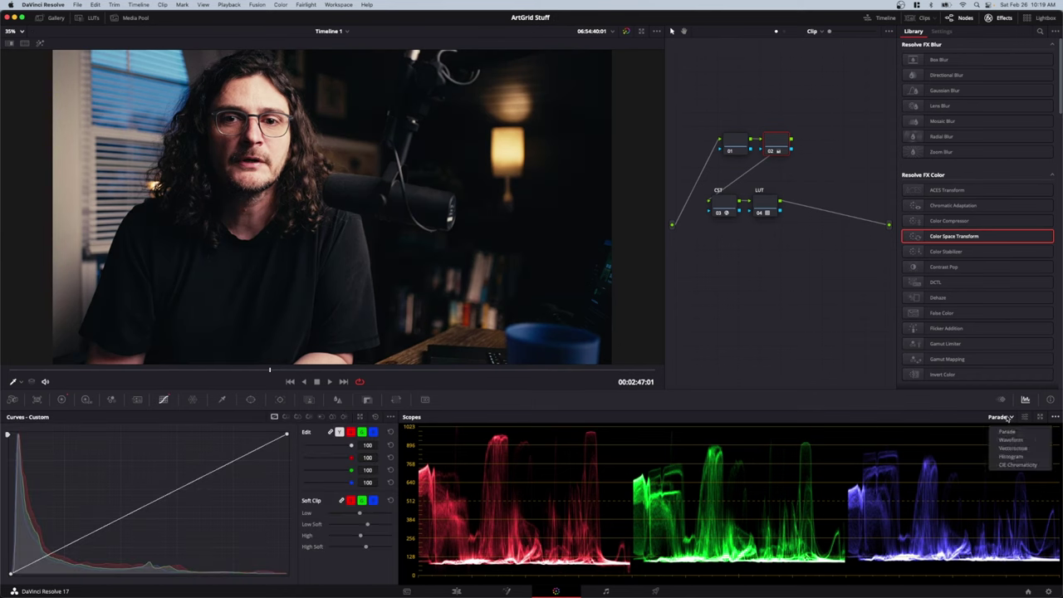
left_click(1013, 458)
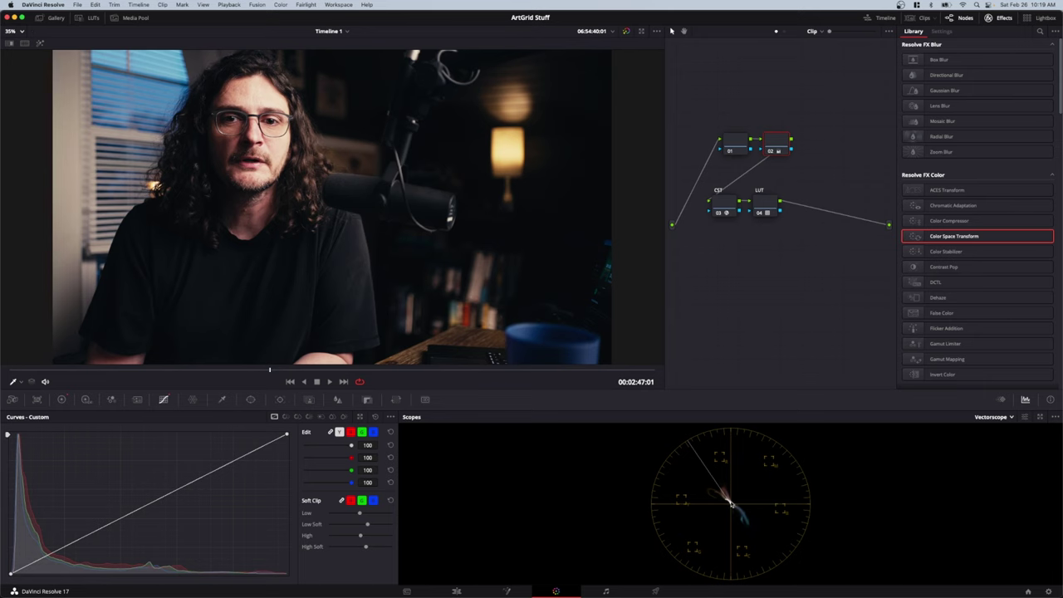
scroll(358, 277, "up", 2)
scroll(358, 277, "up", 3)
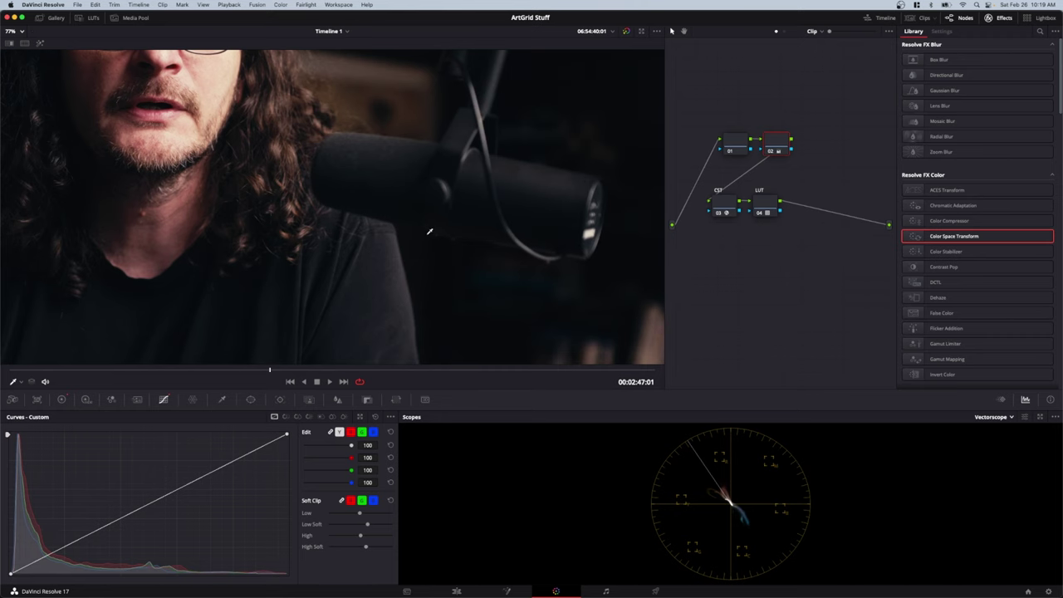
scroll(400, 254, "down", 1)
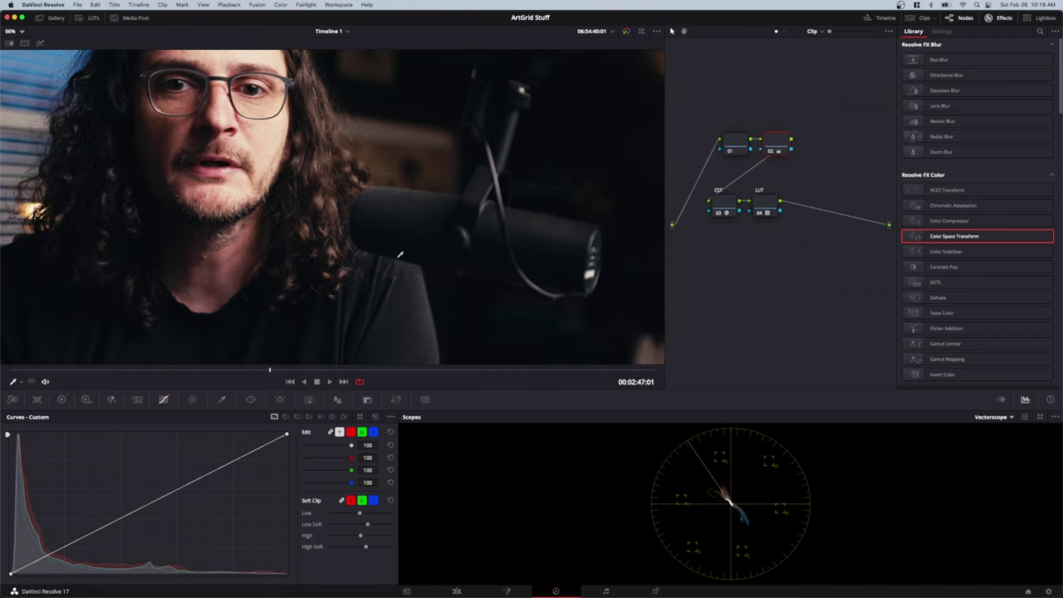
left_click(56, 19)
Wipe-compare the grade against still 1.18.1, sliding the split between blinds and face.
left_click(149, 152)
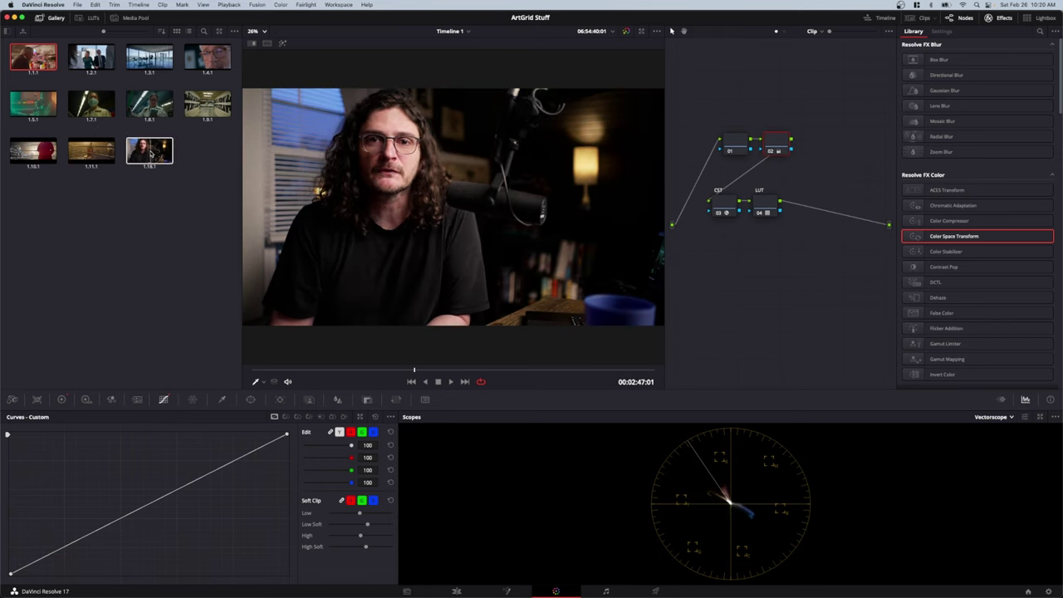
left_click(149, 152)
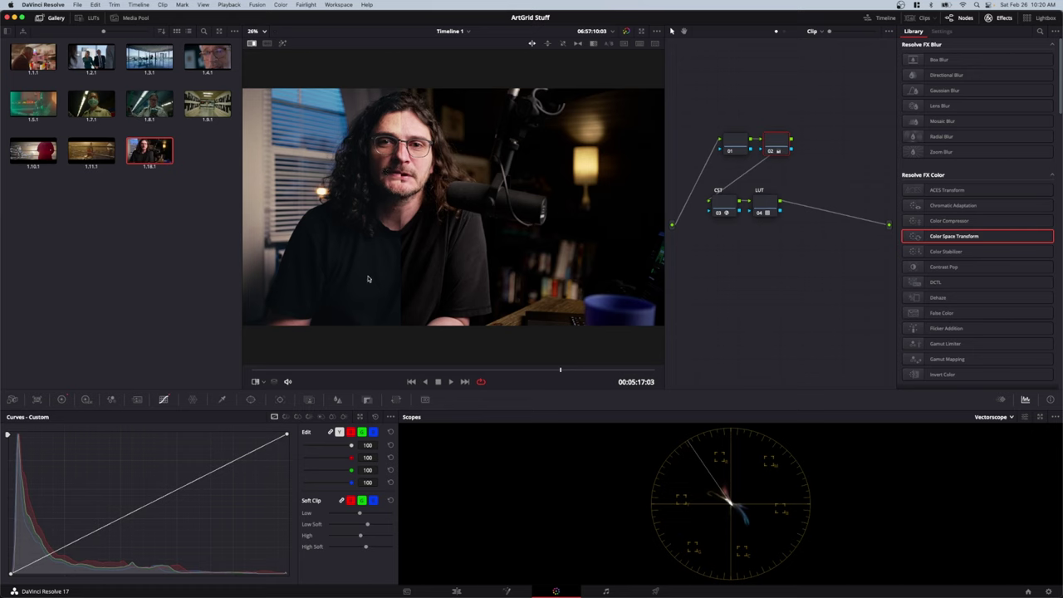
scroll(378, 285, "up", 2)
scroll(378, 274, "up", 2)
scroll(386, 249, "up", 2)
scroll(386, 249, "up", 2)
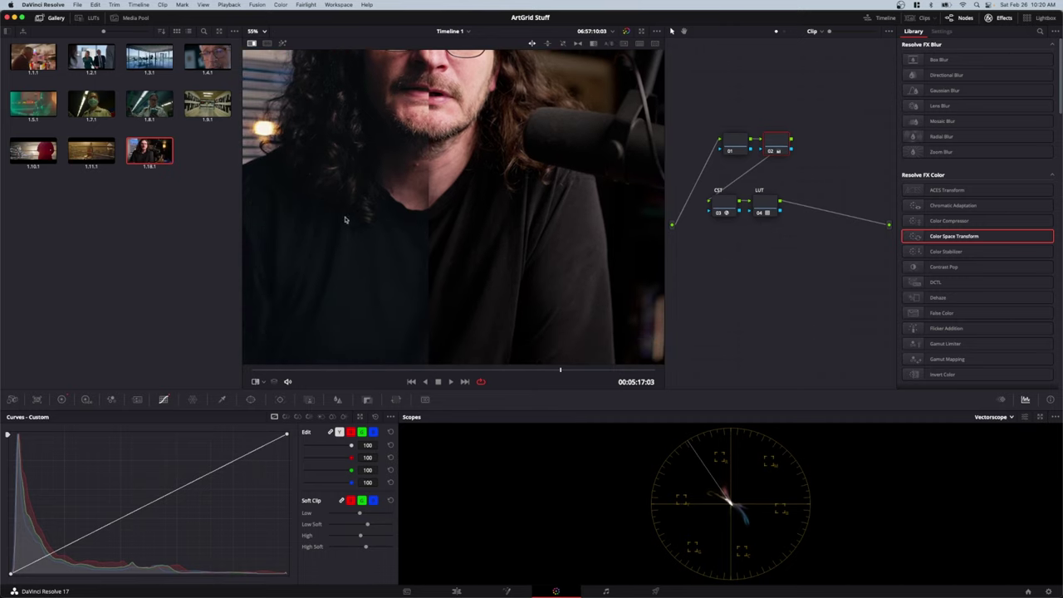
scroll(390, 274, "up", 3)
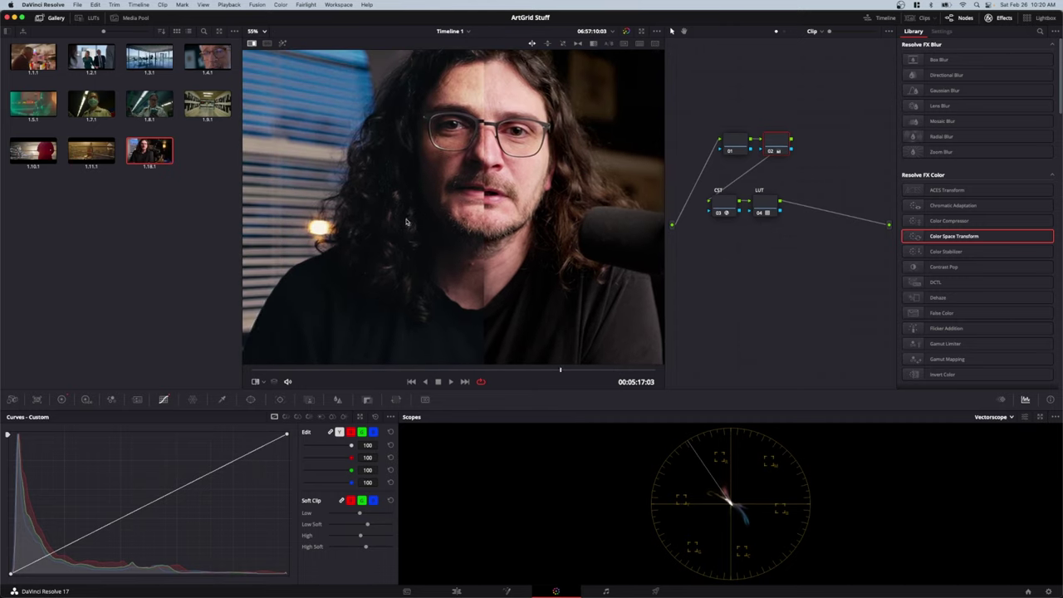
scroll(412, 245, "up", 2)
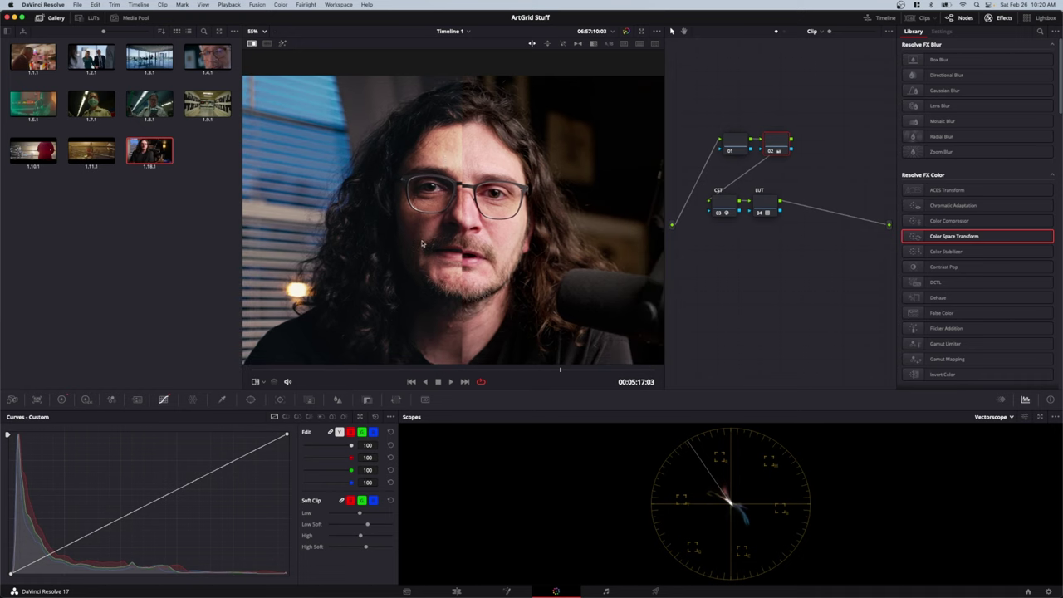
scroll(448, 246, "right", 2)
scroll(426, 246, "left", 3)
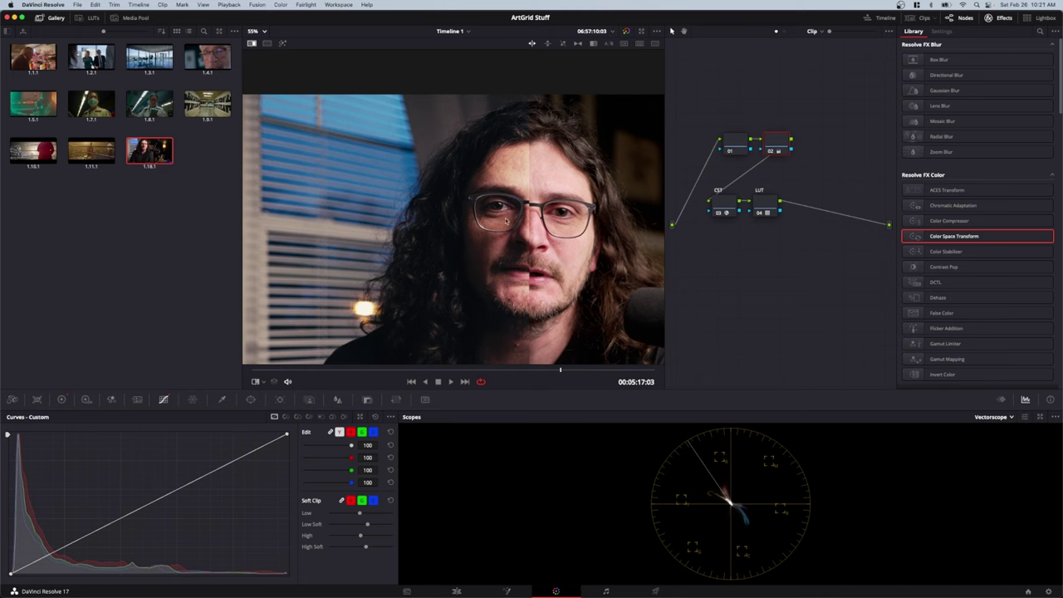
left_click_drag(525, 222, 261, 218)
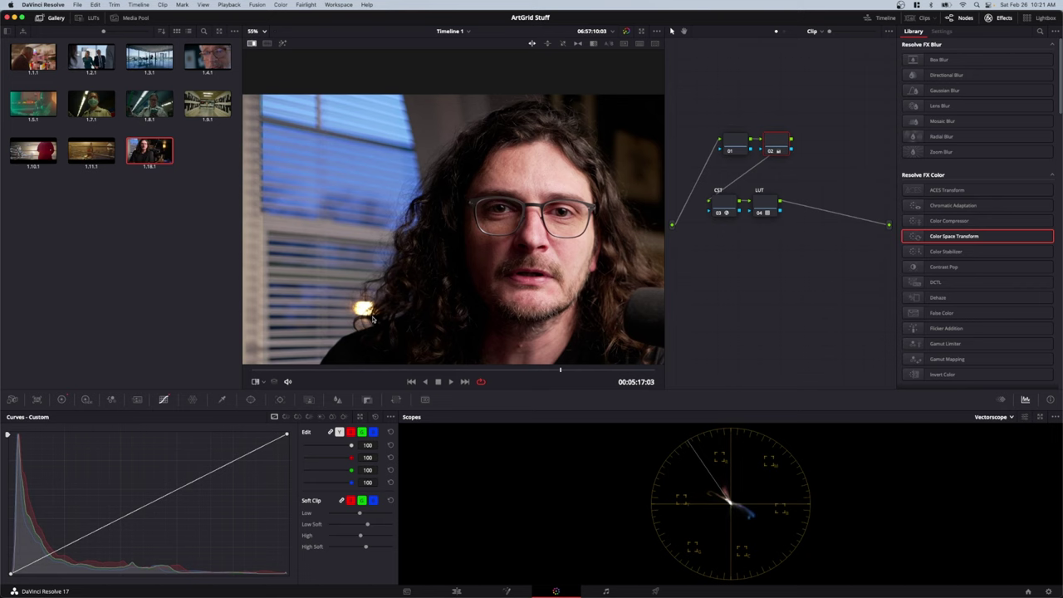
left_click_drag(269, 300, 455, 299)
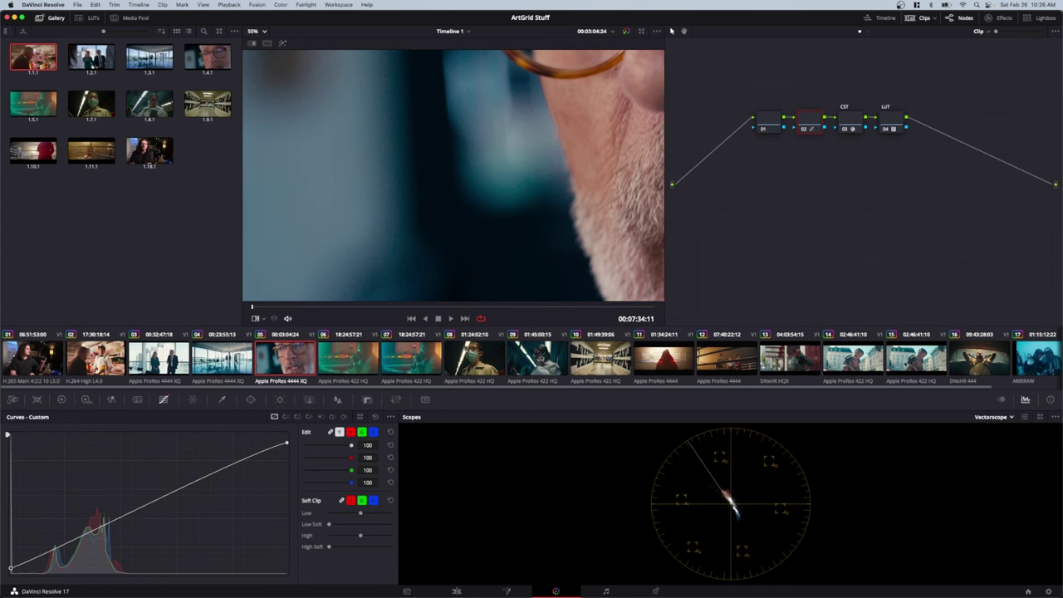
Step to clip 14, fit its frame in the viewer, and add two nodes after node 02.
key("Up")
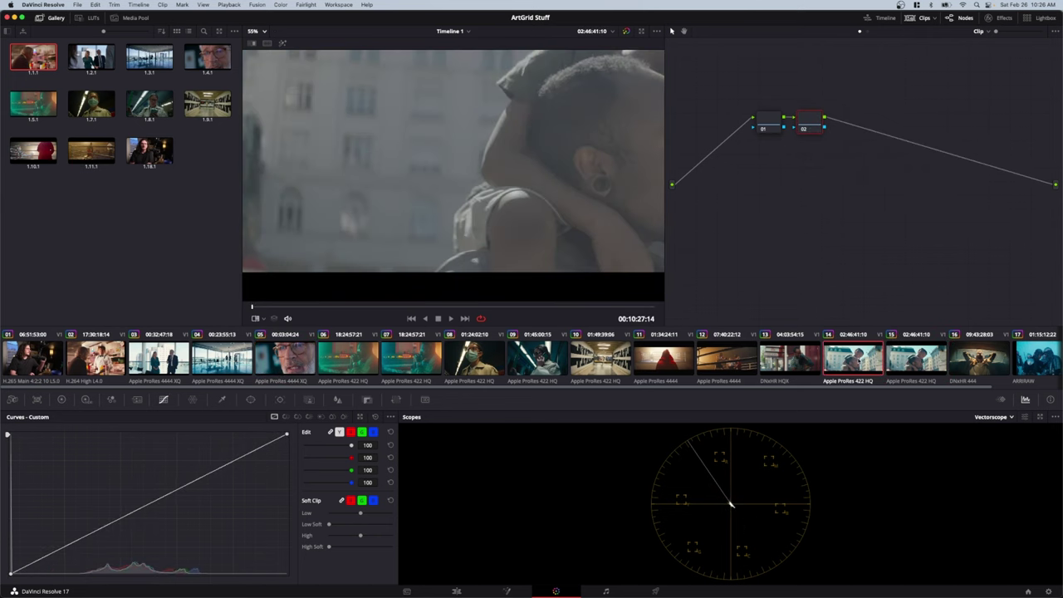
key("shift+z")
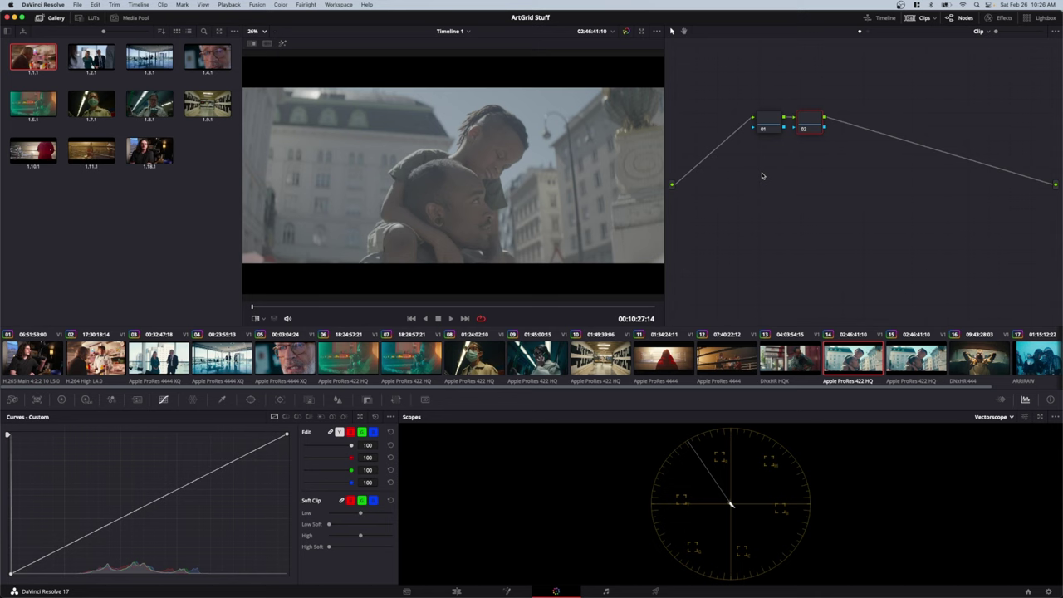
key("alt+s")
key("alt+s")
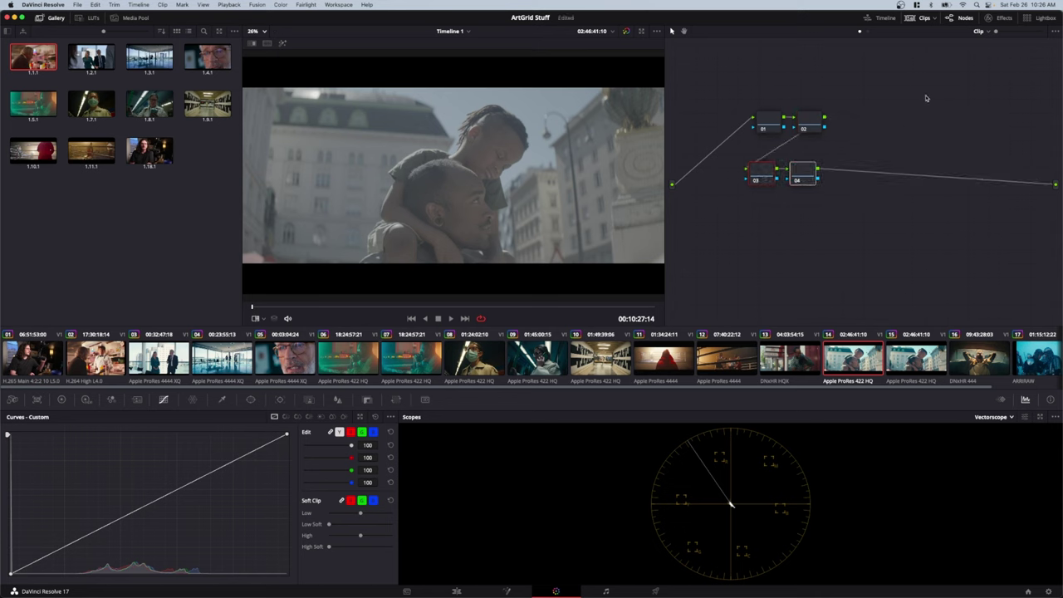
Apply a Color Space Transform from the Effects Library to node 03 of clip 14.
left_click(998, 18)
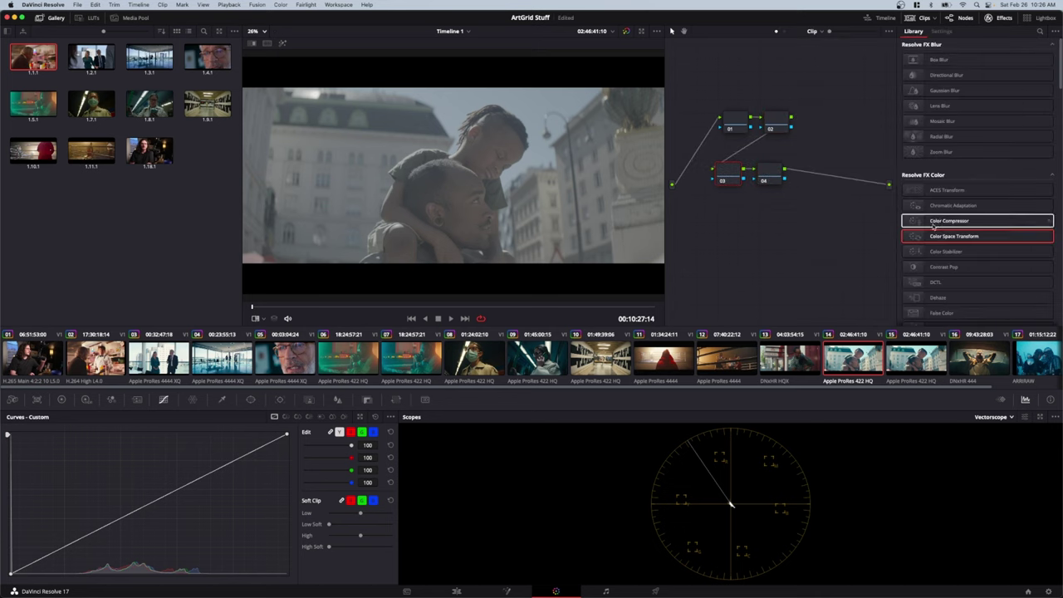
left_click_drag(930, 235, 728, 176)
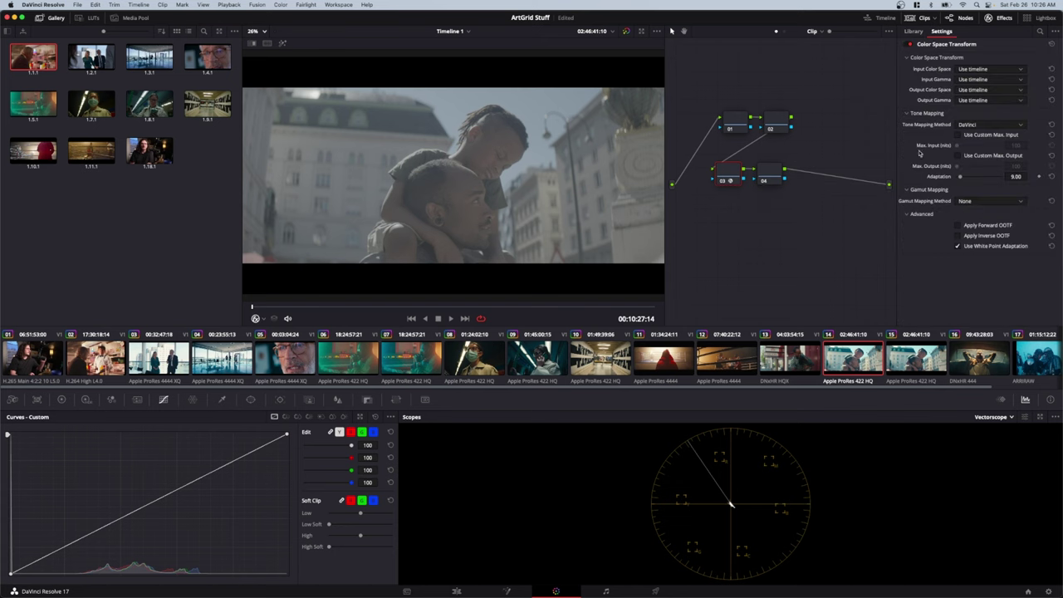